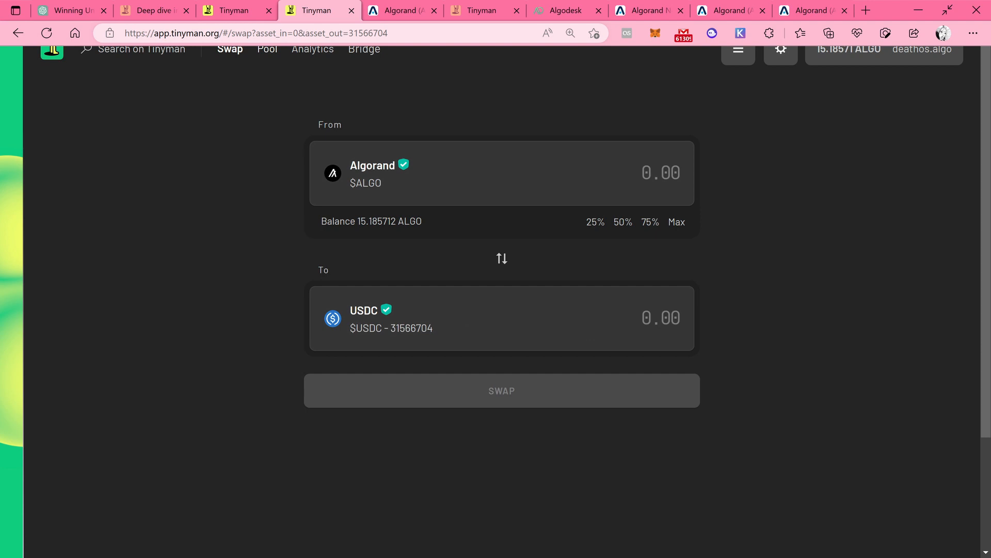
pyautogui.click(268, 50)
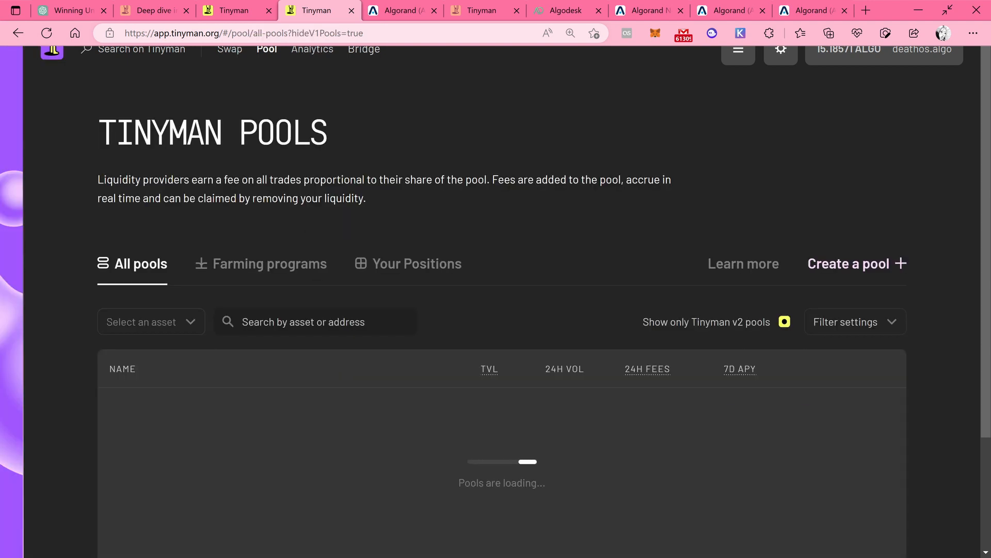
pyautogui.click(857, 263)
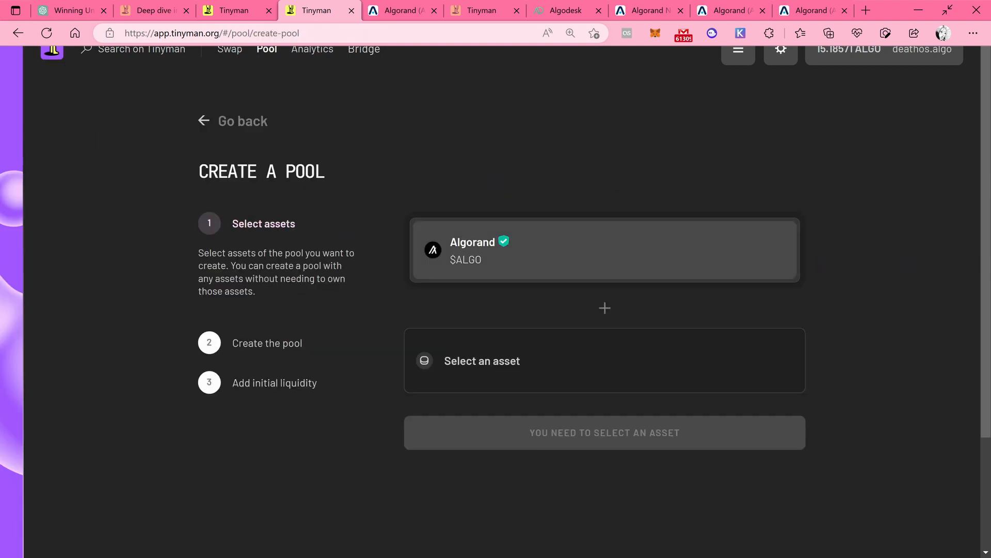
pyautogui.click(606, 259)
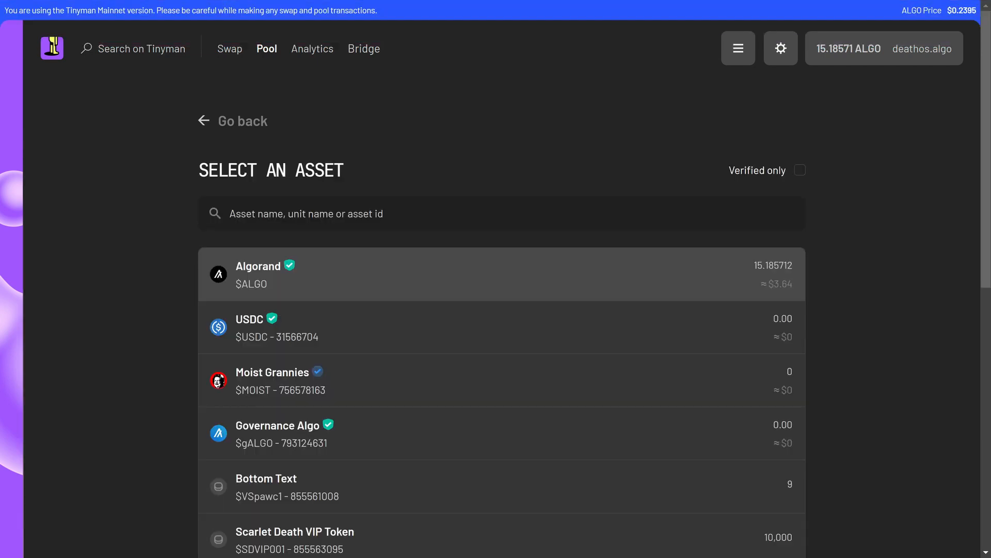
# Preview a swap of 500 ALGO to USDC and examine its slippage tolerance, swap fee and price impact.
pyautogui.click(230, 49)
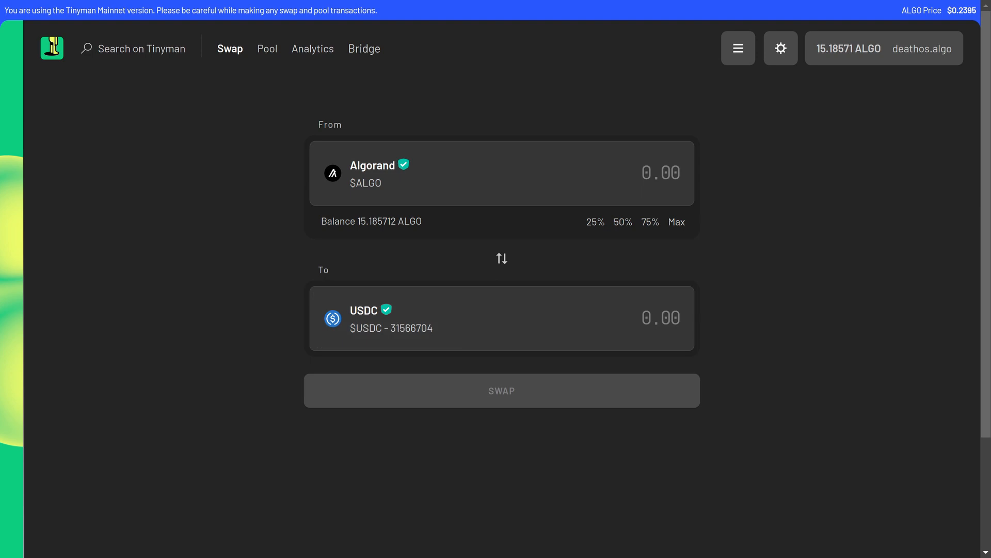
pyautogui.click(662, 172)
pyautogui.write('500')
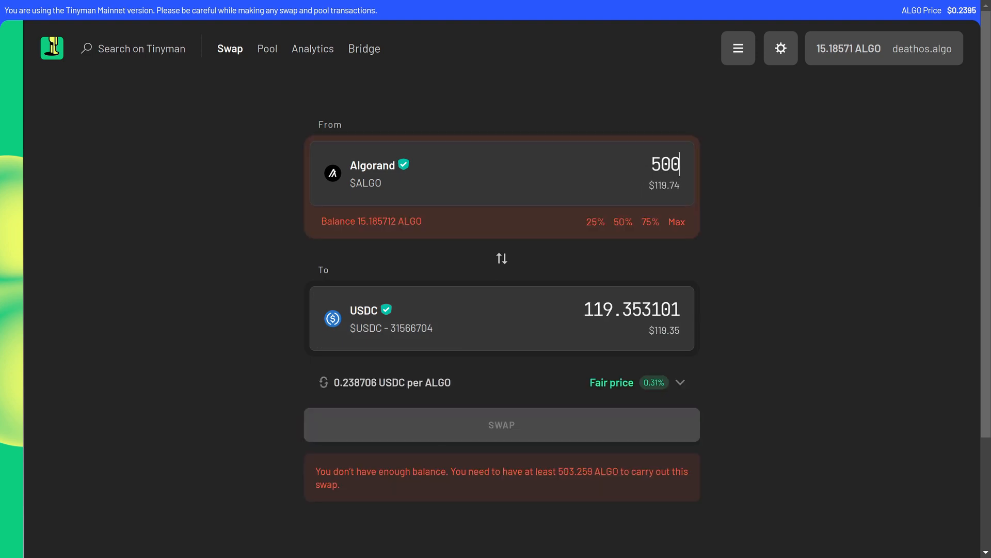
pyautogui.moveTo(583, 310); pyautogui.dragTo(687, 311)
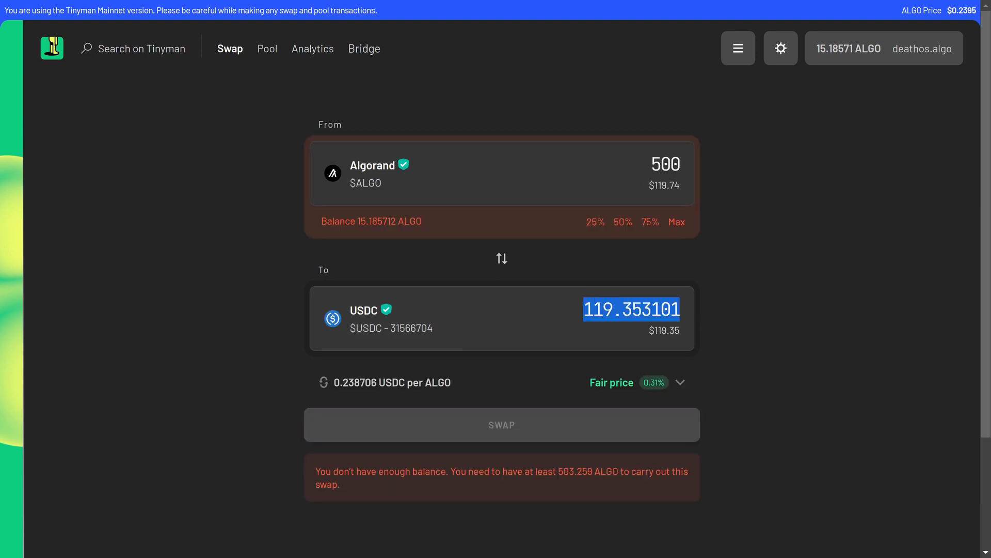
pyautogui.click(736, 330)
pyautogui.click(681, 382)
pyautogui.scroll(-3, 502, 320)
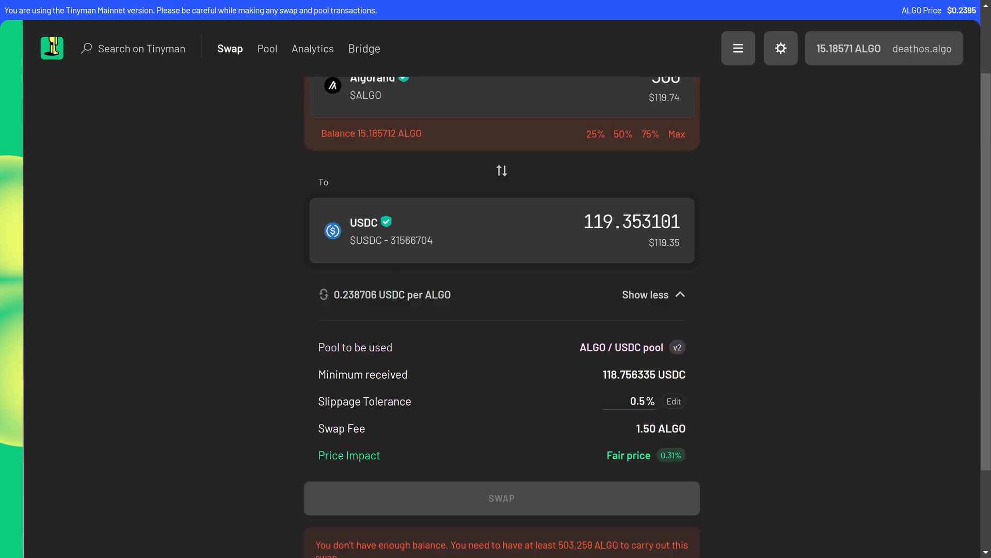
pyautogui.scroll(3, 502, 320)
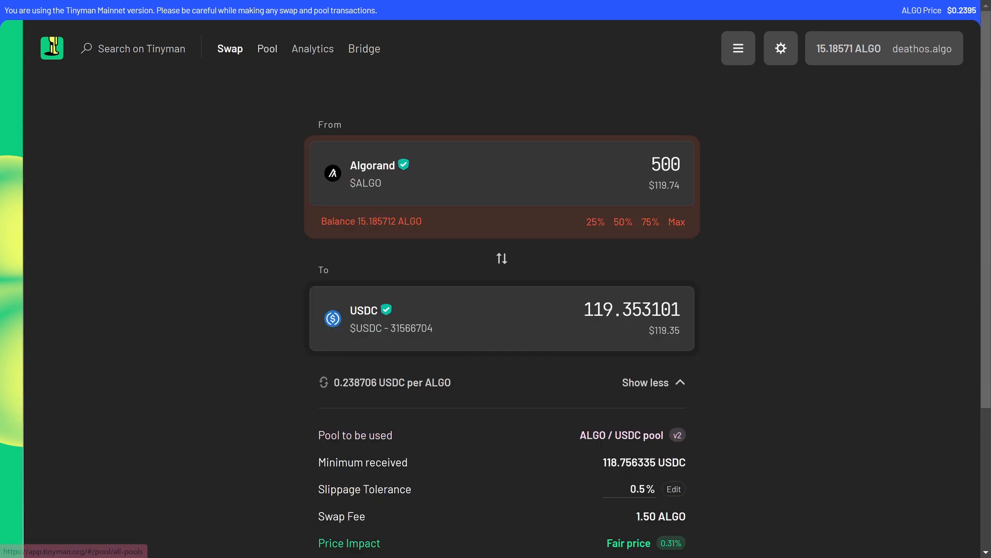
# Try setting up a new pool pairing Algorand with Noise ($HARSH), and return to the pools list.
pyautogui.click(267, 48)
pyautogui.click(820, 261)
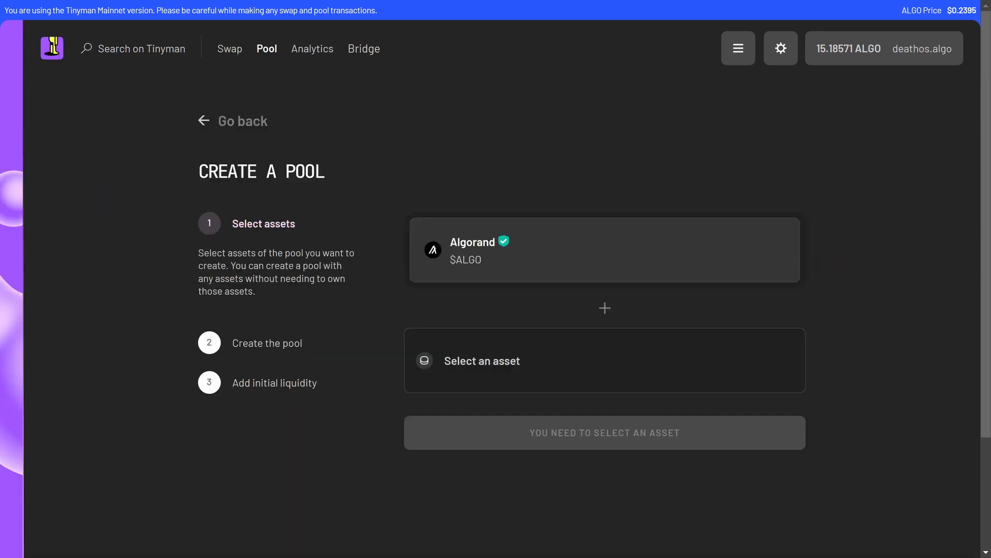
pyautogui.click(605, 364)
pyautogui.scroll(-5, 604, 364)
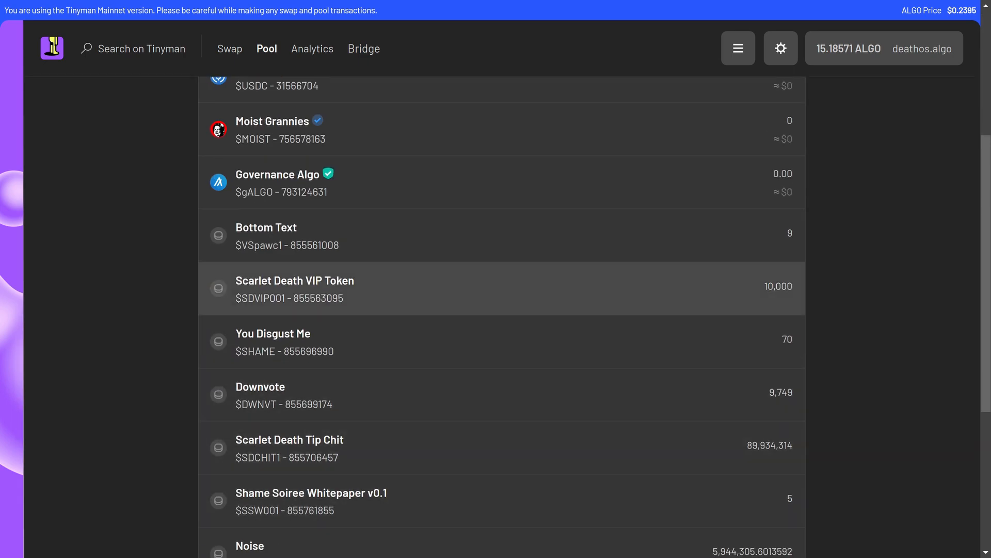
pyautogui.scroll(-5, 501, 365)
pyautogui.click(501, 312)
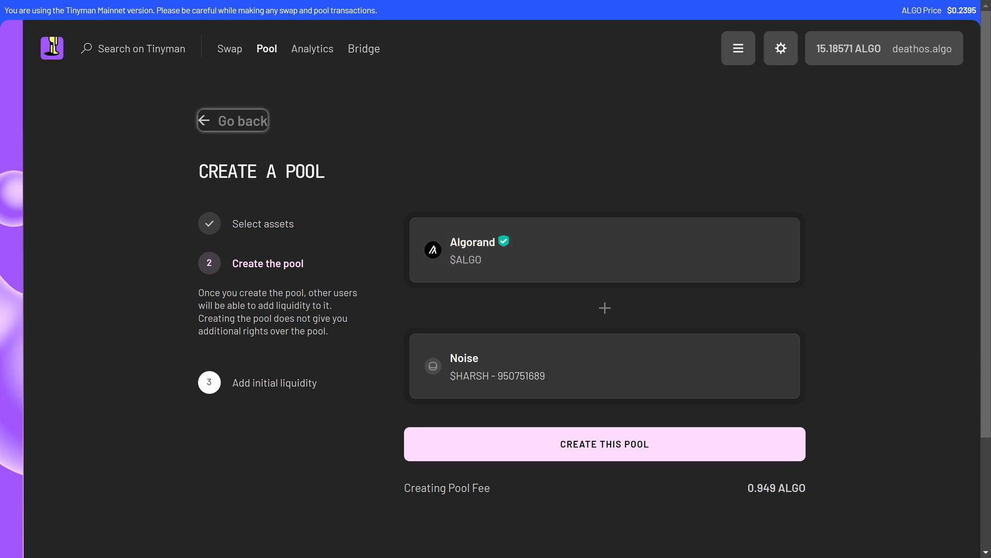
pyautogui.click(234, 121)
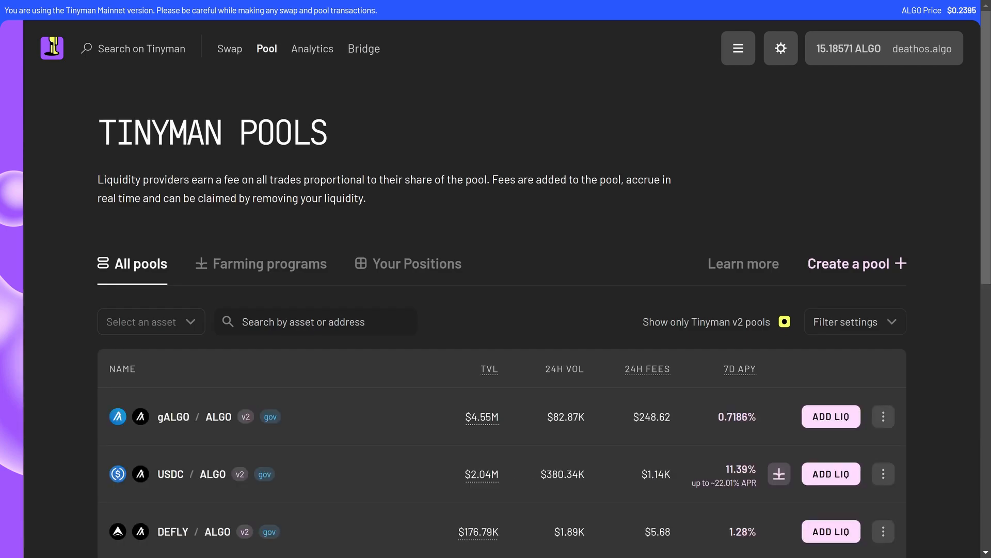
# Review the list of all Tinyman pools and the wallet's own pool positions.
pyautogui.scroll(-6, 495, 322)
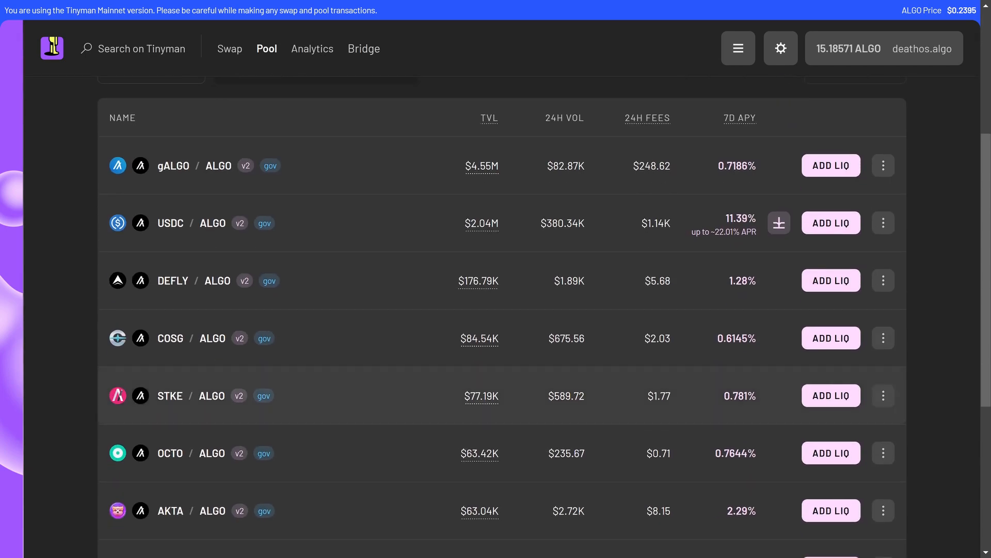
pyautogui.scroll(6, 495, 321)
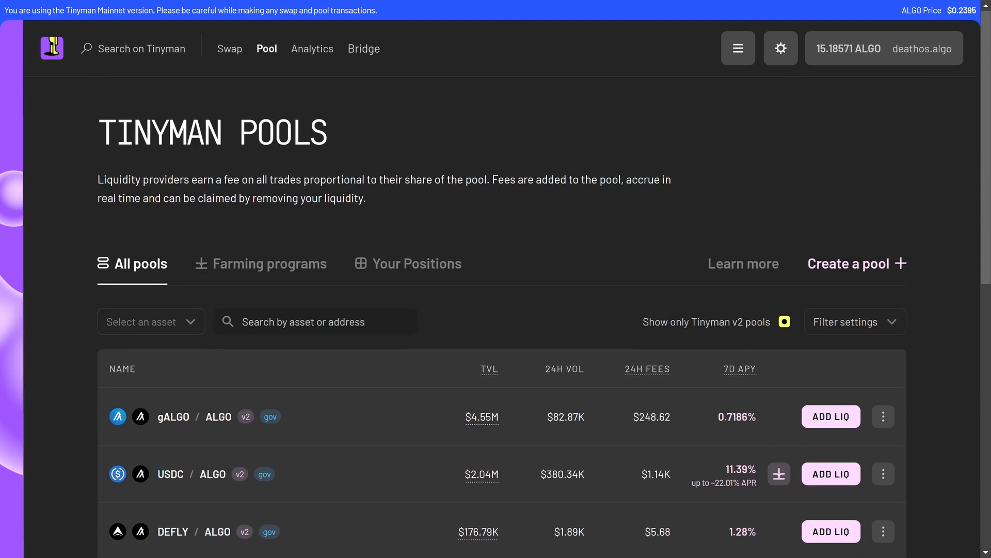
pyautogui.click(408, 263)
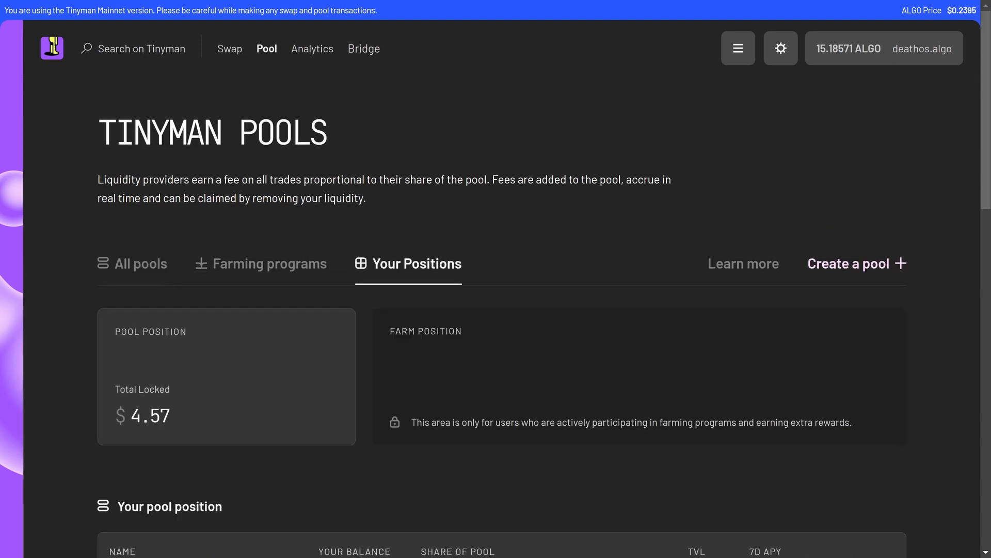
pyautogui.scroll(-1, 408, 263)
pyautogui.scroll(-2, 496, 310)
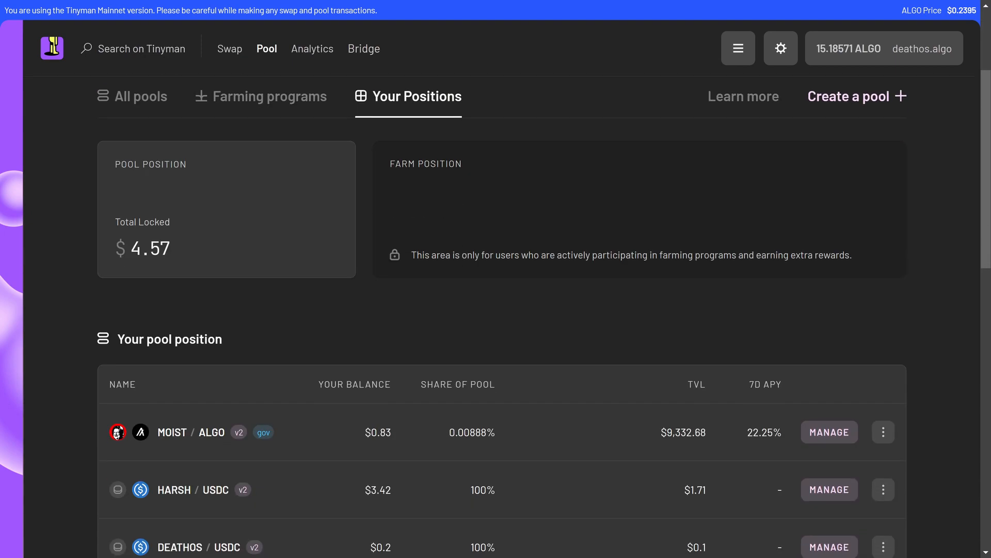
pyautogui.scroll(3, 852, 264)
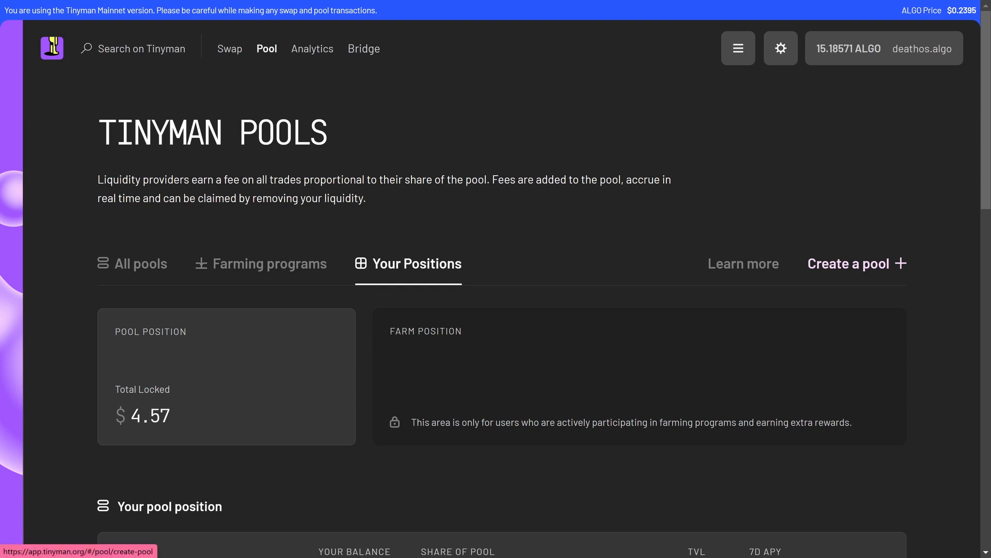
# Create a new pool pairing Algorand with Noise ($HARSH).
pyautogui.click(852, 263)
pyautogui.click(482, 369)
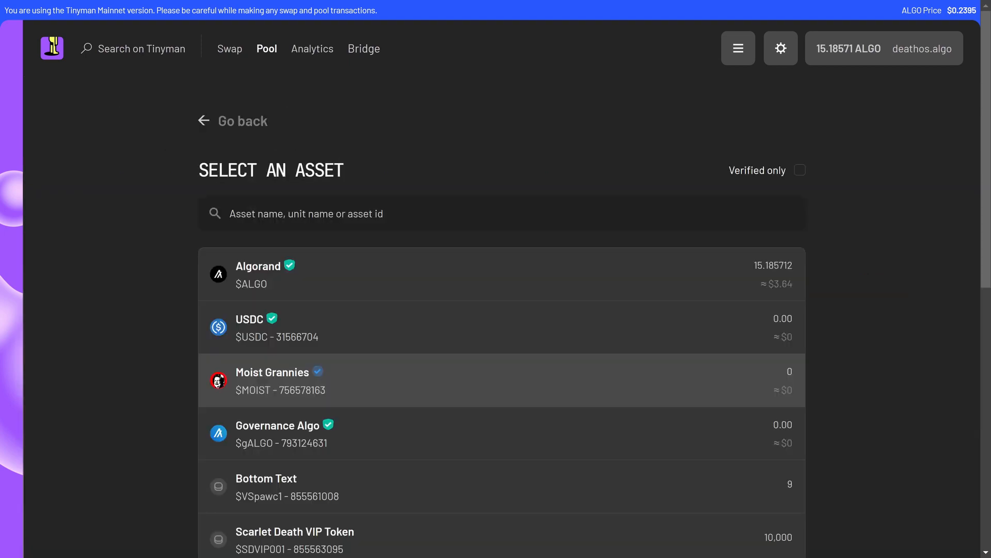
pyautogui.scroll(-10, 482, 413)
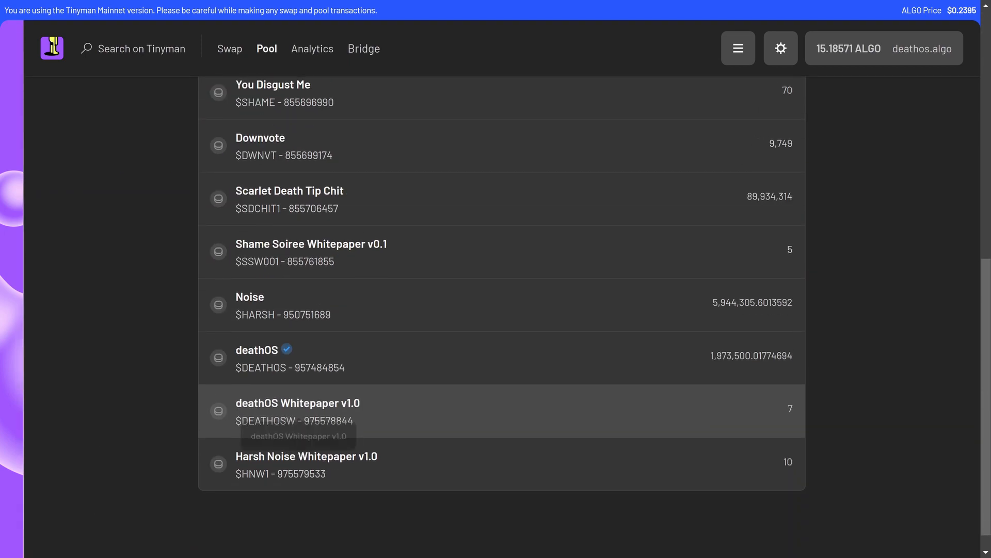
pyautogui.click(310, 304)
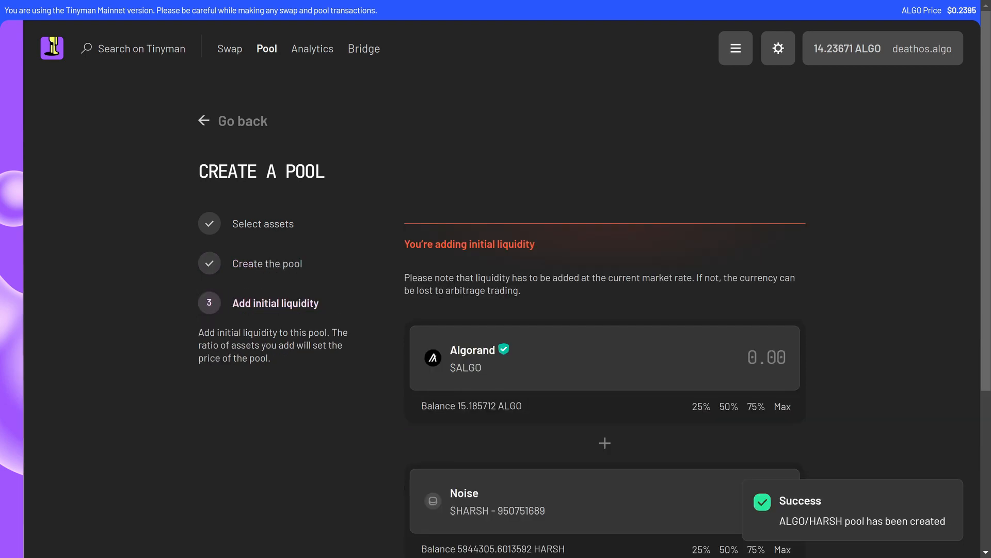
# Examine the initial liquidity form, including the market rate warning and the note on permanently locked pool tokens.
pyautogui.scroll(-5, 605, 331)
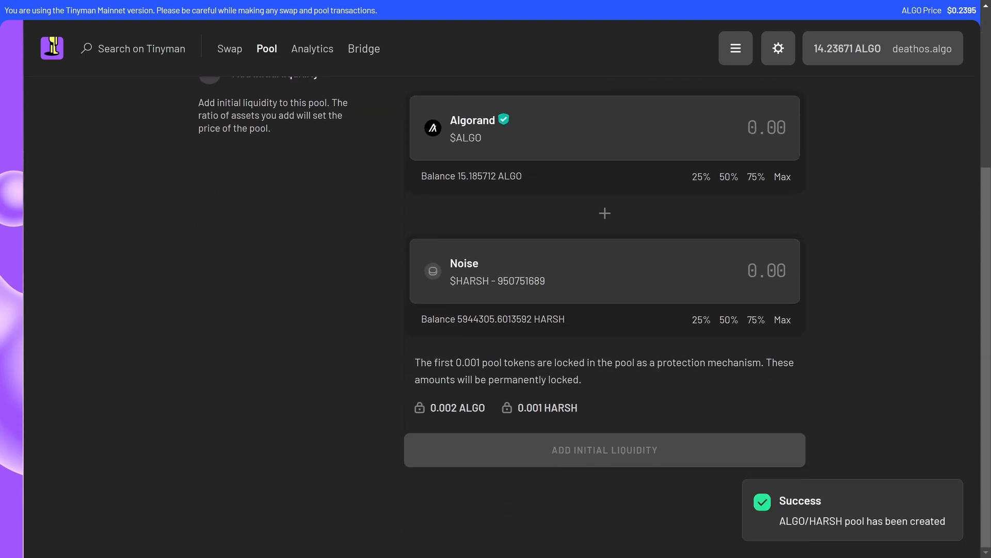
pyautogui.scroll(3, 605, 310)
pyautogui.scroll(-1, 605, 310)
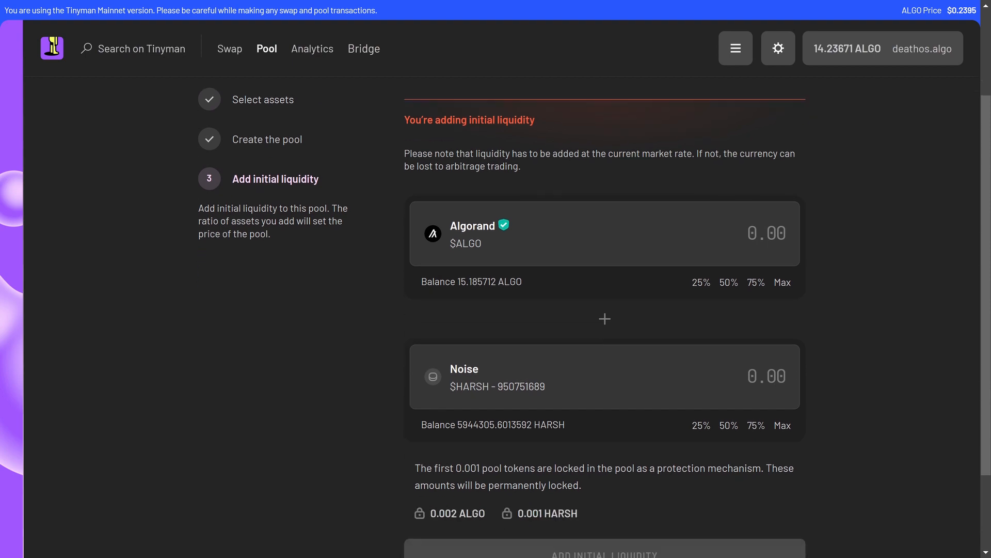
pyautogui.scroll(-1, 605, 310)
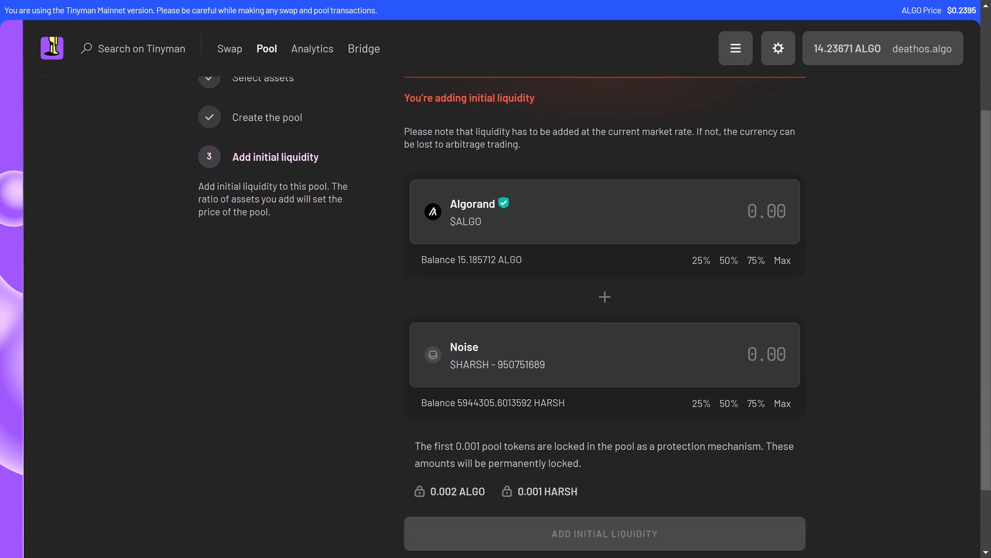
pyautogui.moveTo(582, 464); pyautogui.dragTo(414, 447)
pyautogui.click(768, 212)
pyautogui.click(768, 354)
pyautogui.scroll(3, 605, 310)
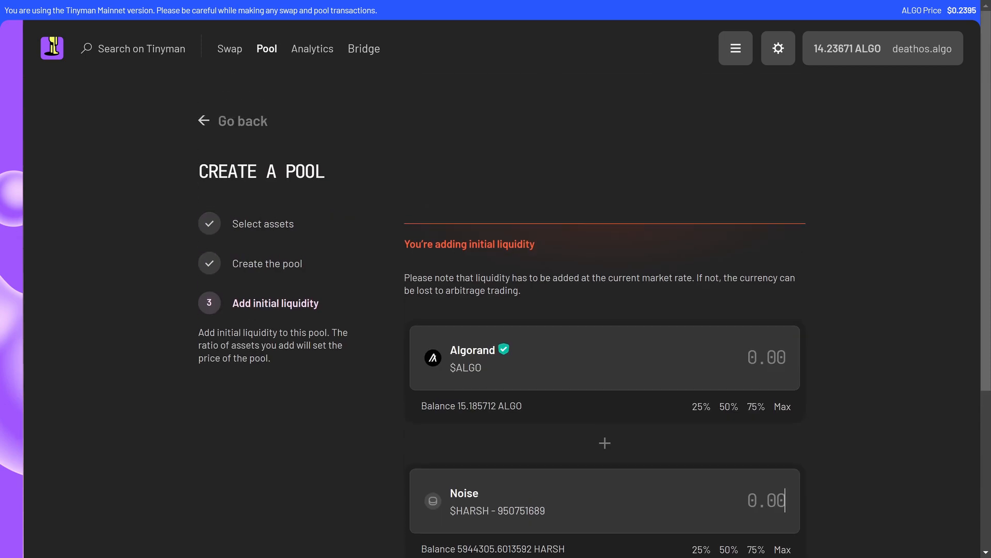
pyautogui.scroll(-2, 604, 310)
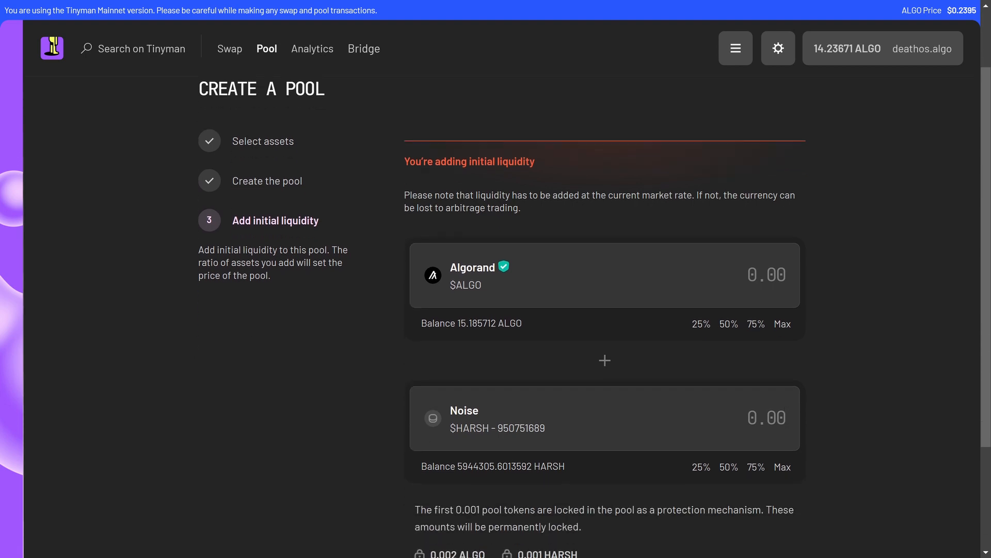
# Set the initial liquidity amounts to 1 ALGO and 5 HARSH.
pyautogui.click(767, 274)
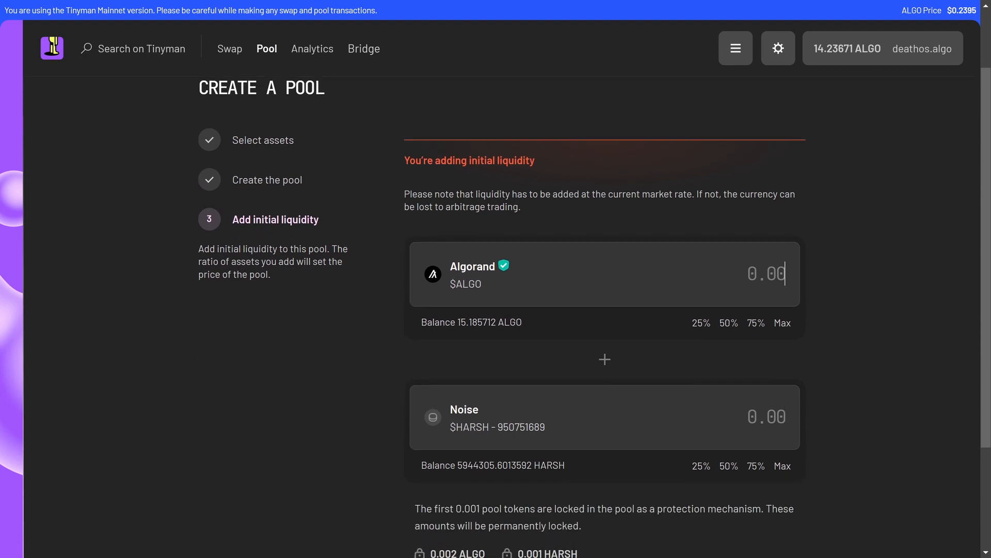
pyautogui.write('1')
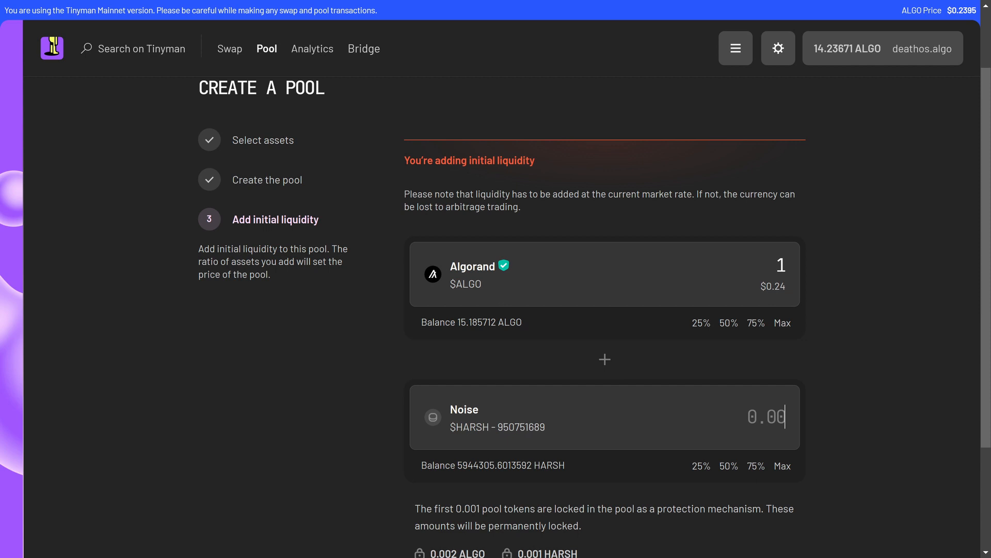
pyautogui.write('0')
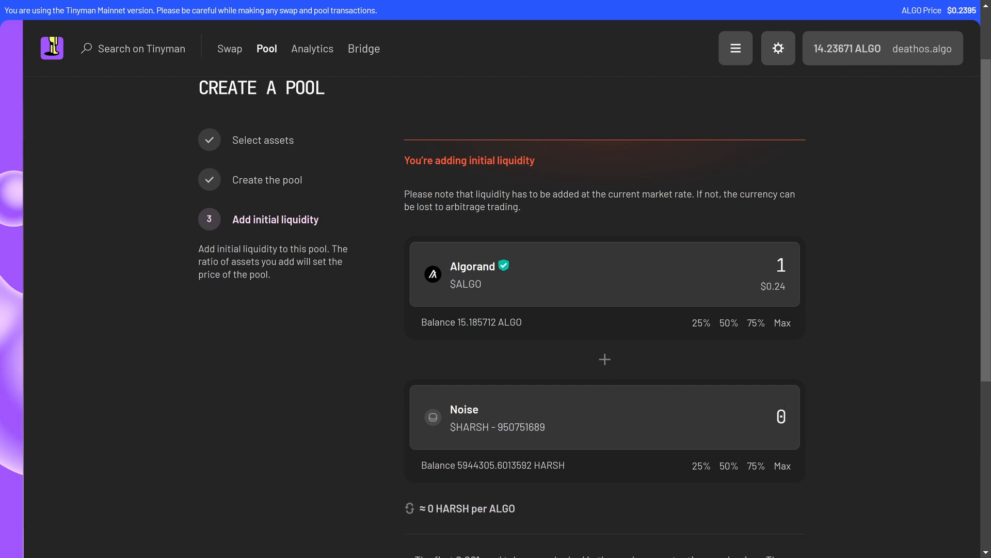
pyautogui.hotkey('ctrl', 'a')
pyautogui.write('5')
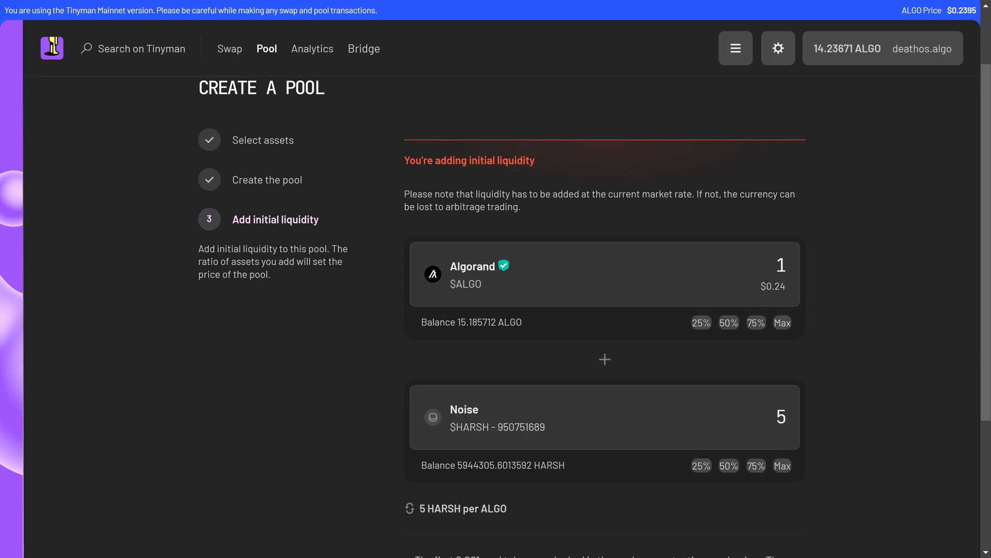
pyautogui.scroll(-2, 595, 316)
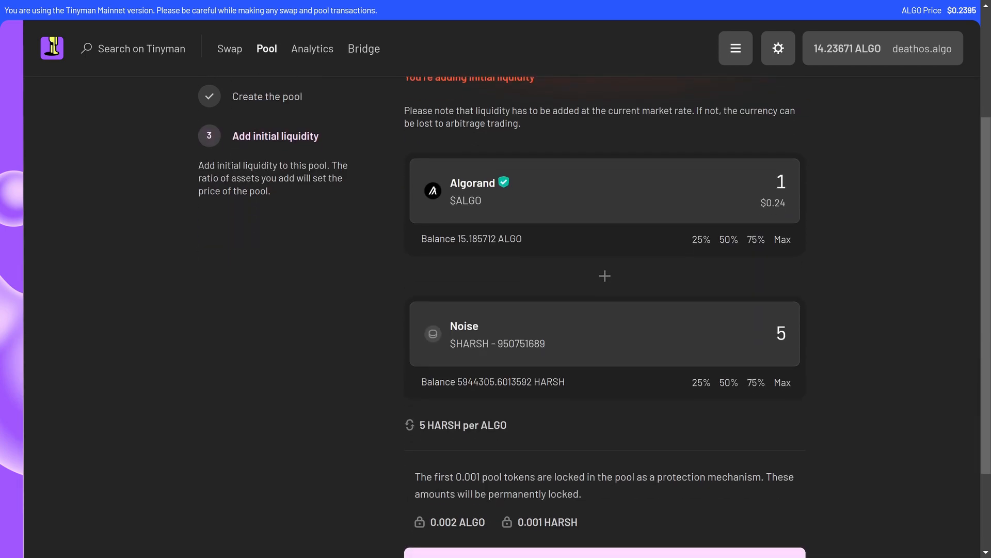
# Set the HARSH amount to 500 and review the resulting exchange rate and locked amounts.
pyautogui.hotkey('ctrl', 'a')
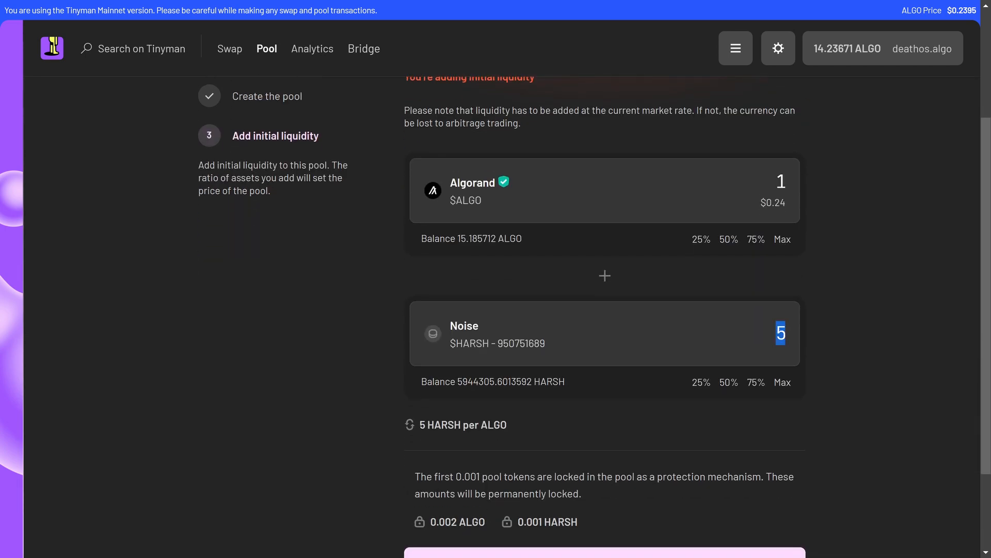
pyautogui.write('50')
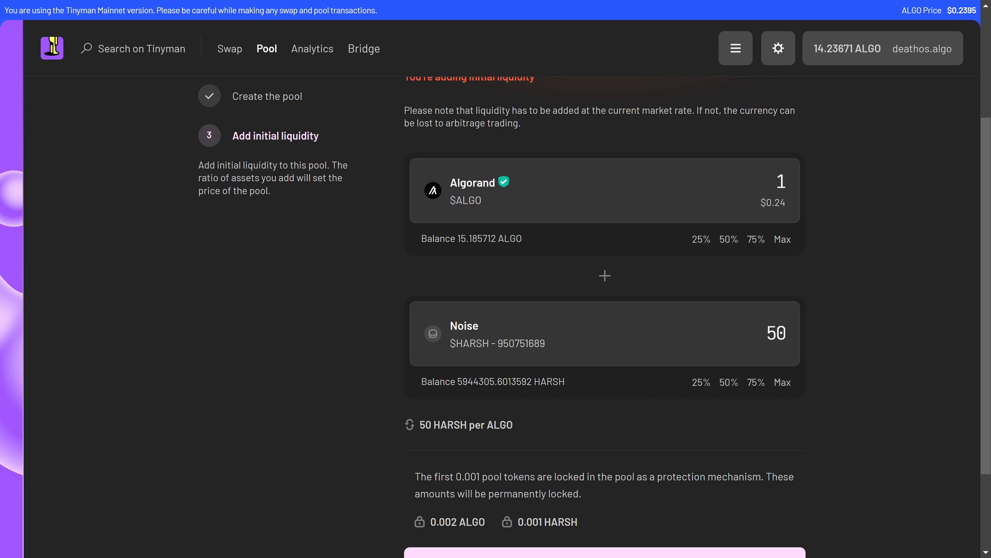
pyautogui.write('0')
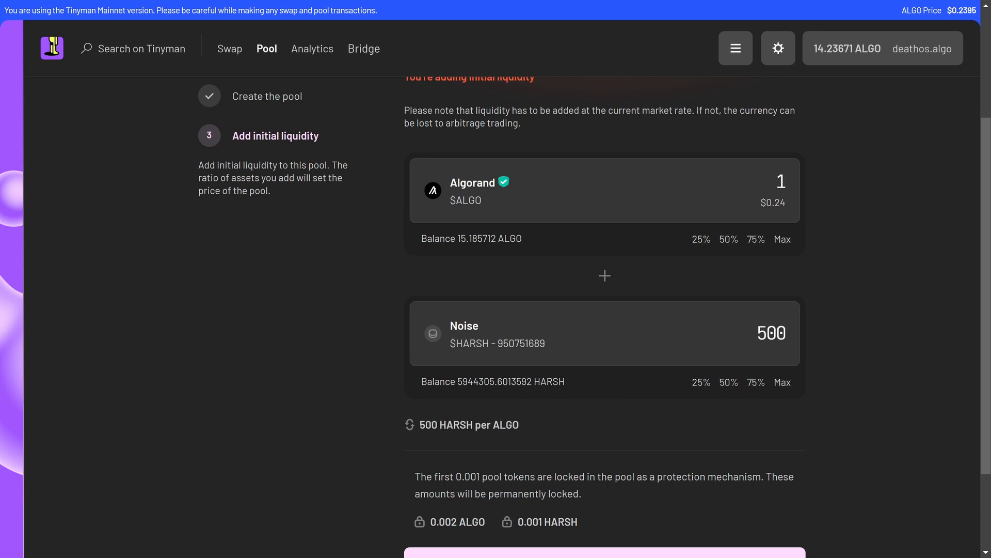
pyautogui.scroll(-2, 595, 311)
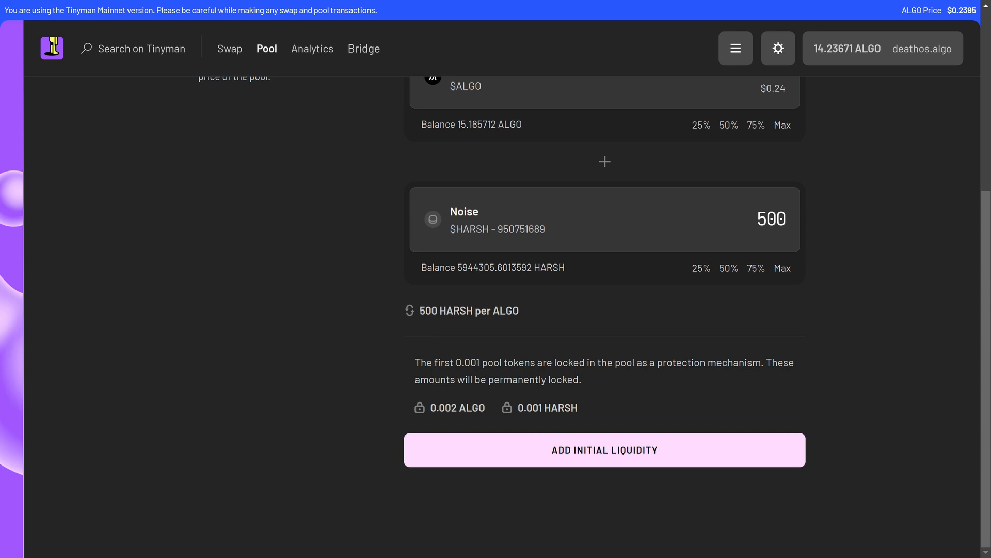
pyautogui.scroll(5, 595, 312)
pyautogui.scroll(-5, 595, 312)
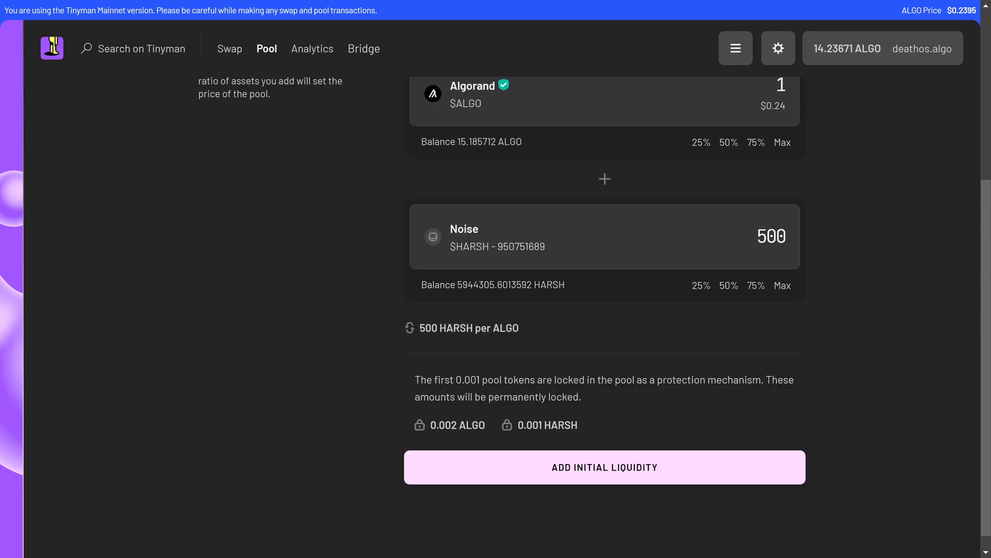
# Leave the pool creation form and examine the account's pool positions, active farms and received rewards.
pyautogui.scroll(5, 595, 312)
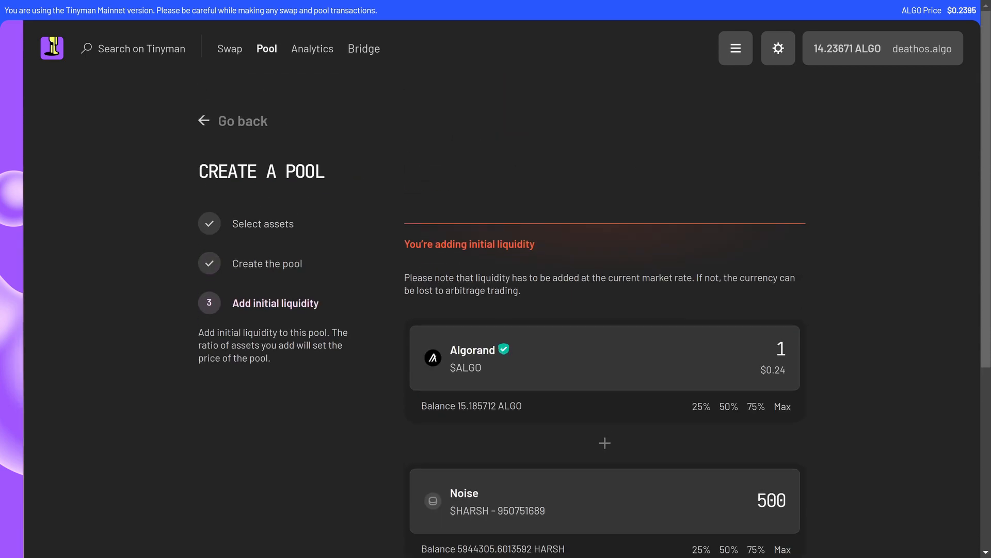
pyautogui.click(234, 121)
pyautogui.scroll(-8, 496, 299)
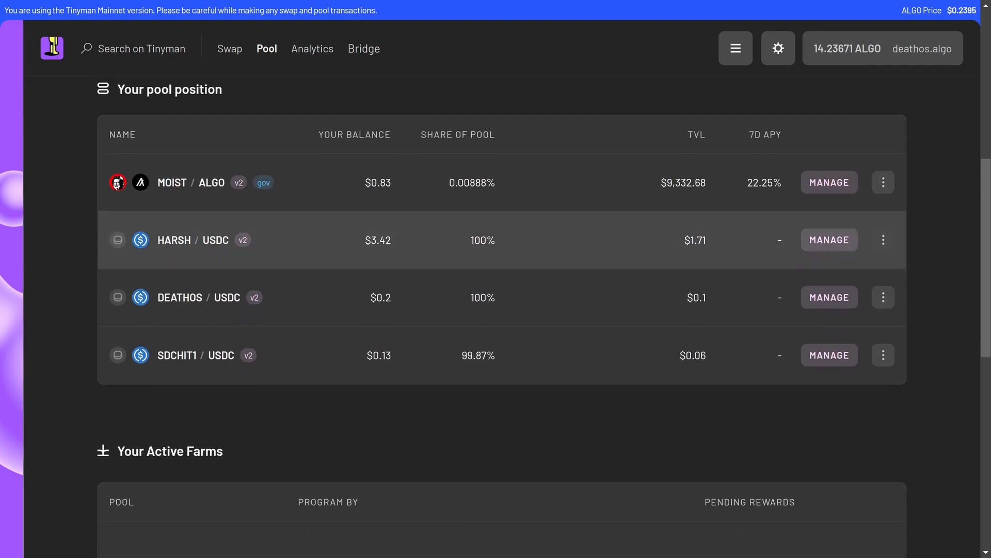
pyautogui.scroll(6, 495, 299)
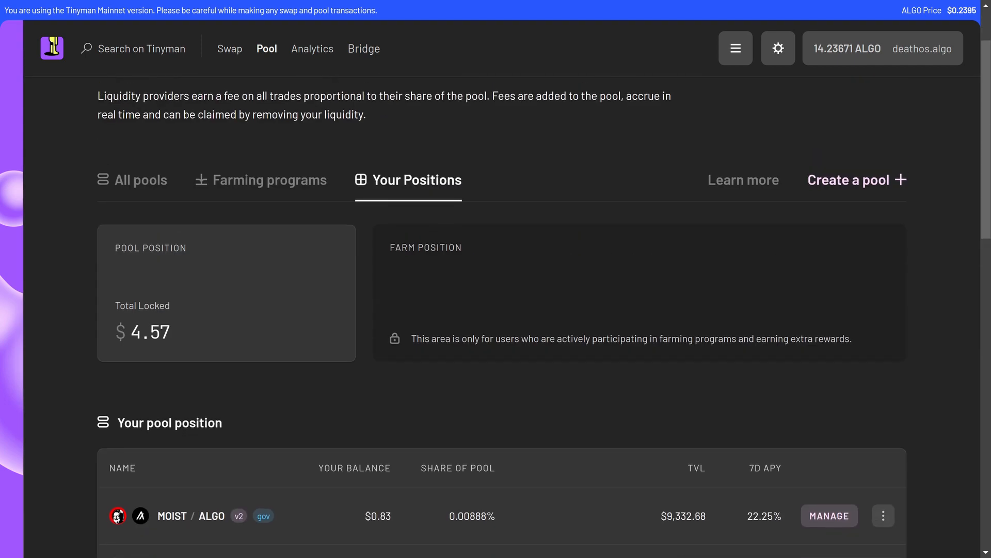
pyautogui.scroll(-5, 496, 300)
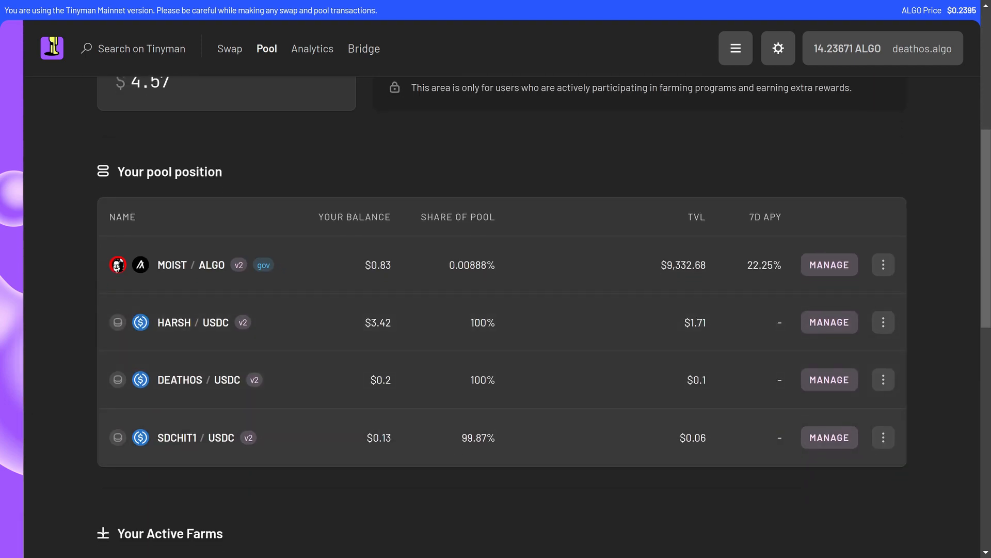
pyautogui.scroll(3, 495, 300)
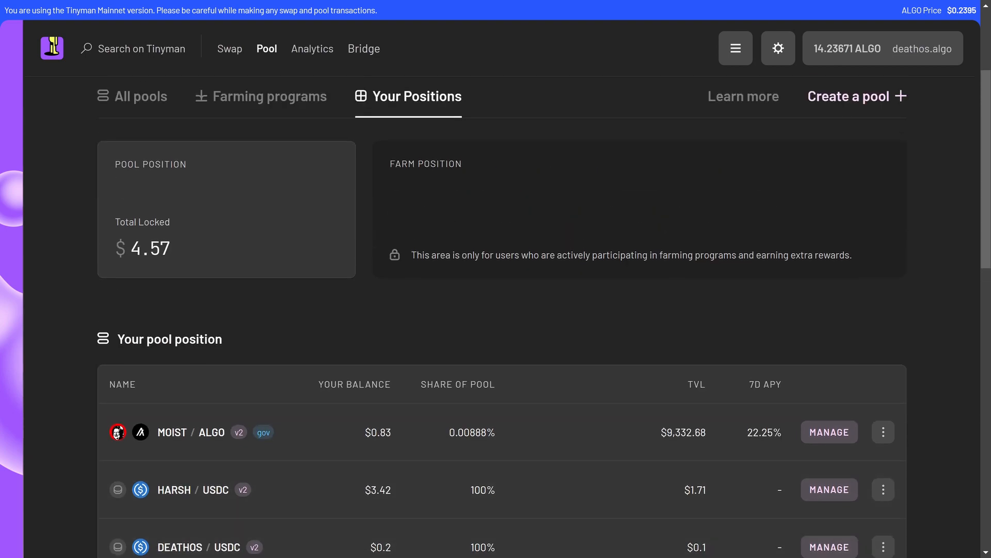
pyautogui.scroll(-12, 496, 310)
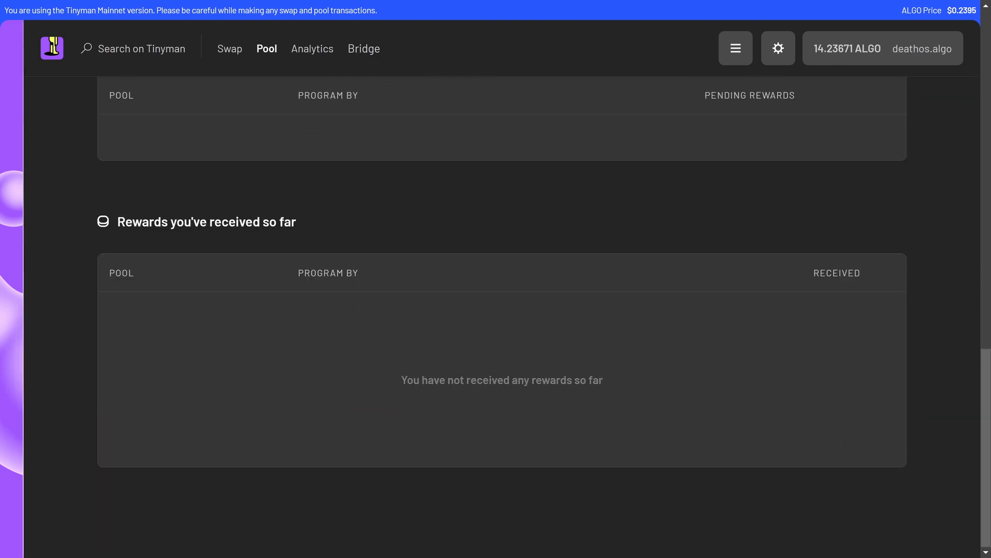
pyautogui.scroll(11, 496, 264)
pyautogui.scroll(-4, 496, 263)
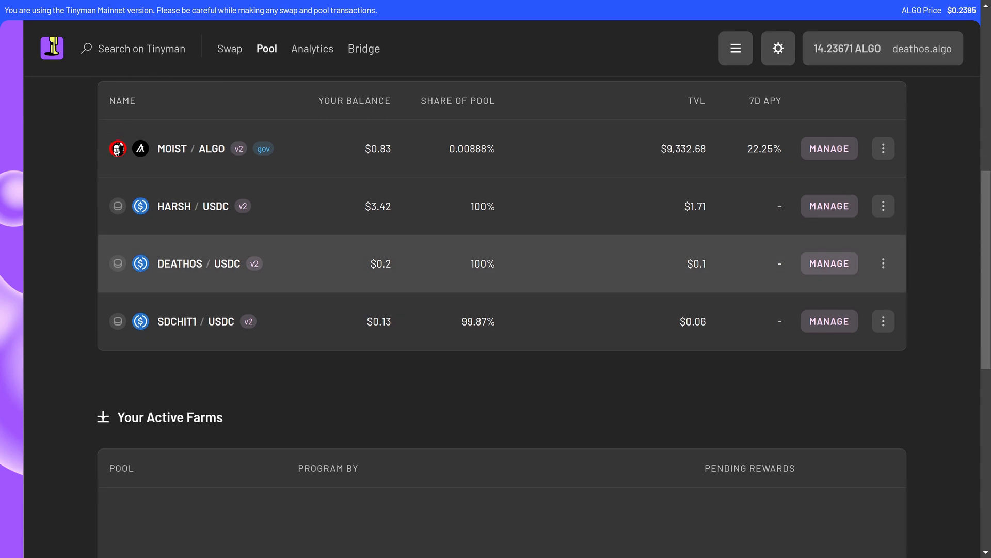
pyautogui.scroll(3, 496, 263)
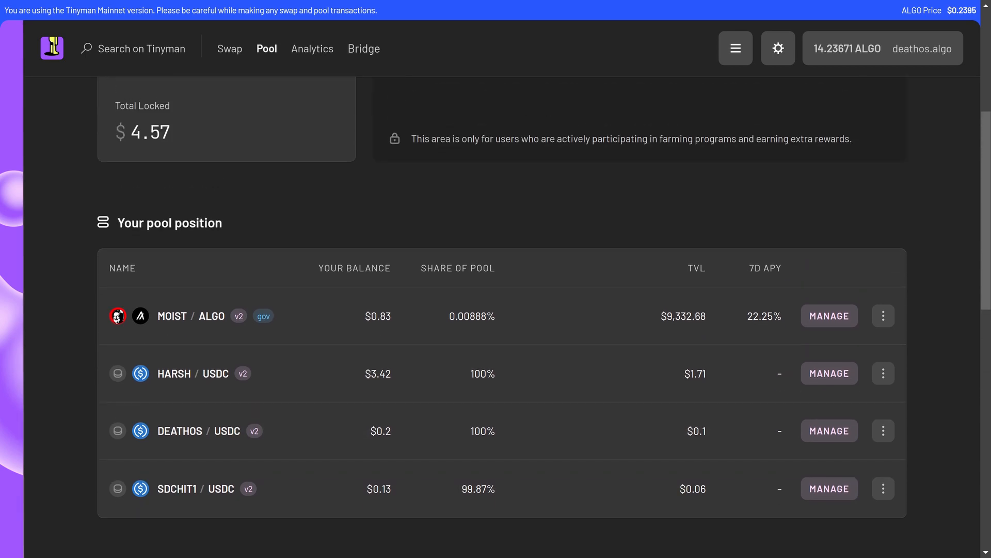
pyautogui.scroll(5, 496, 309)
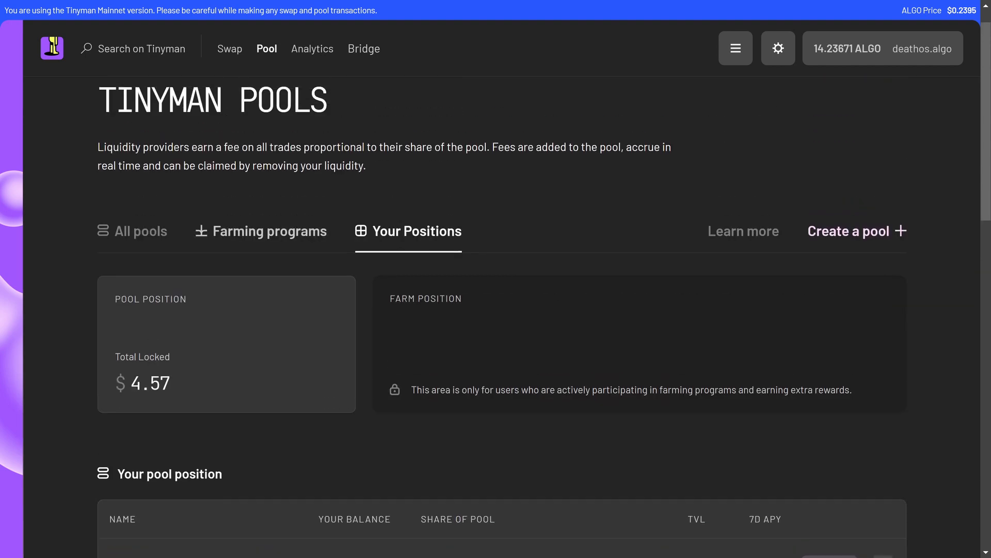
pyautogui.scroll(-8, 496, 263)
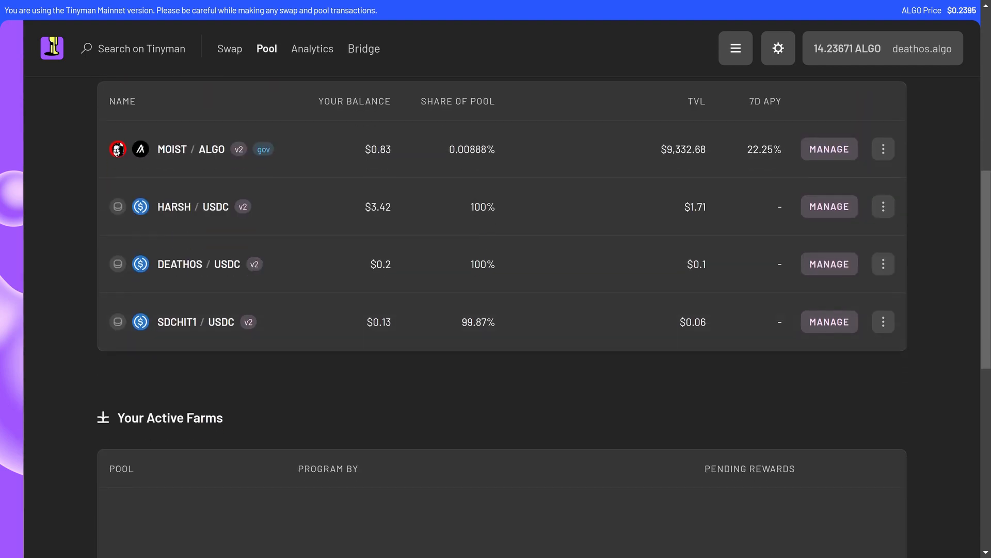
# Open the HARSH/USDC position and examine its pool tokens, share, earnings, pooled assets and past liquidity transactions.
pyautogui.click(829, 206)
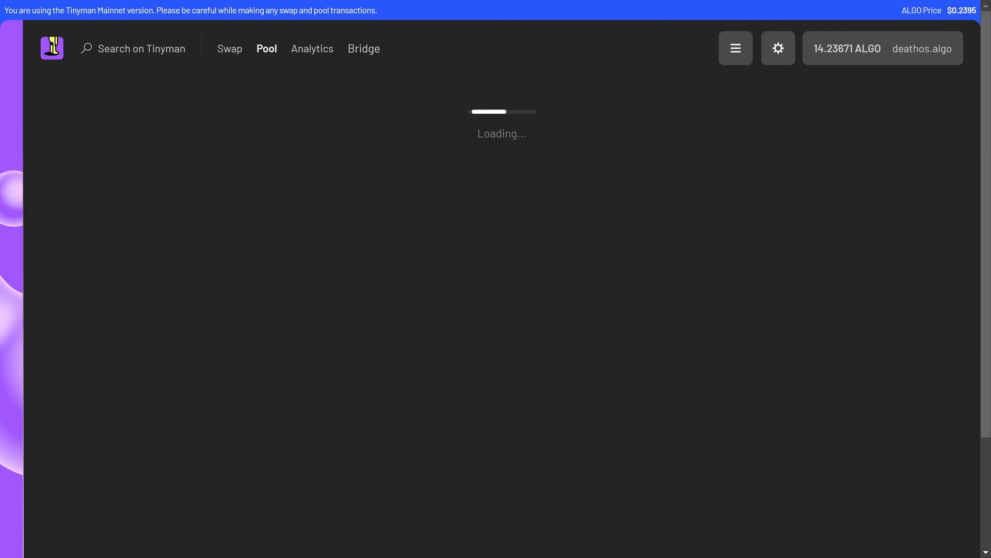
pyautogui.scroll(-6, 496, 310)
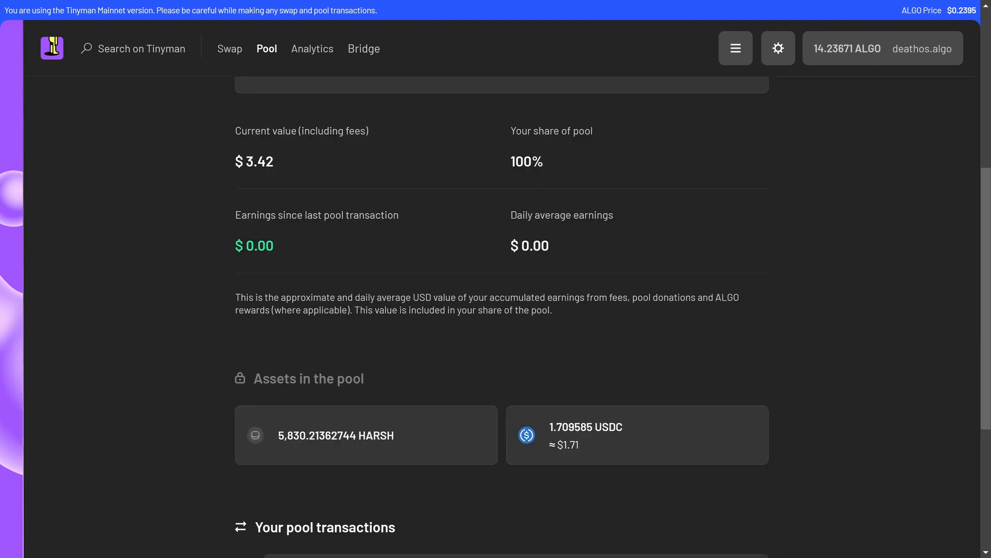
pyautogui.scroll(-5, 495, 310)
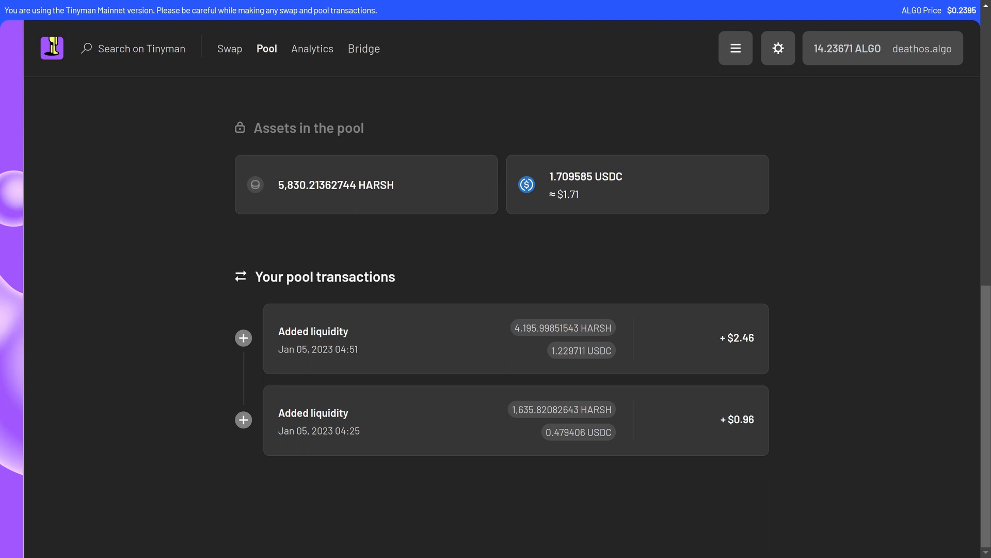
pyautogui.moveTo(399, 279); pyautogui.dragTo(227, 121)
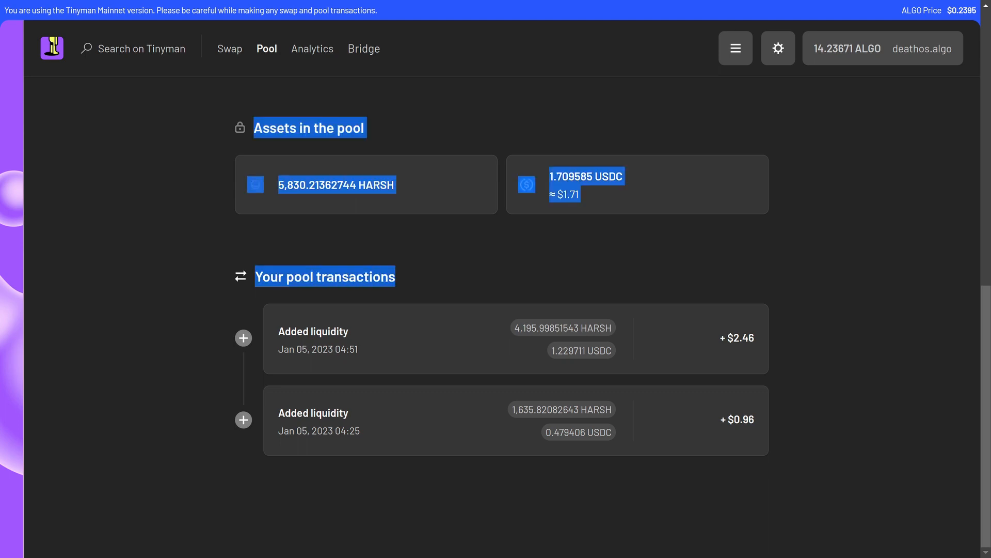
pyautogui.click(227, 122)
pyautogui.scroll(11, 496, 310)
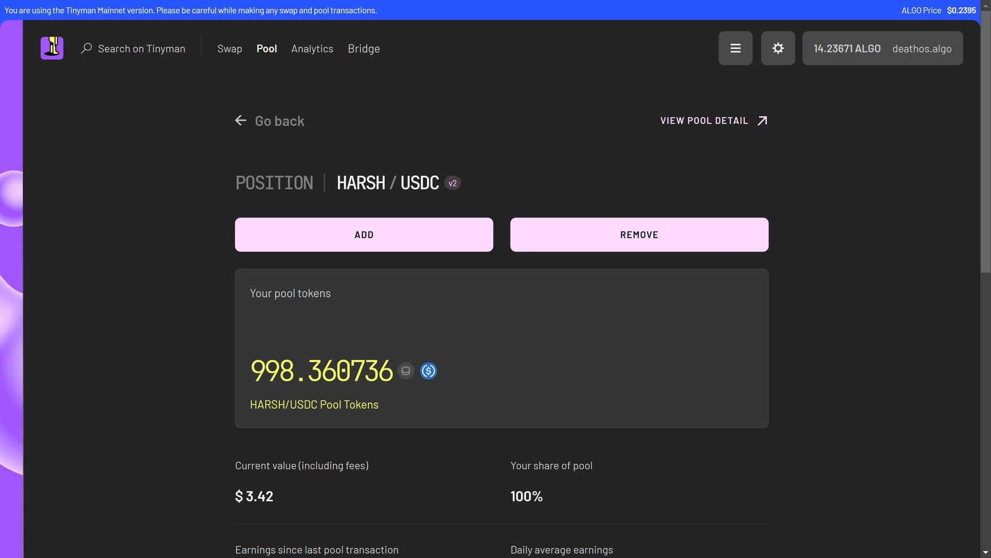
pyautogui.moveTo(462, 184); pyautogui.dragTo(230, 173)
pyautogui.click(227, 168)
pyautogui.scroll(-9, 495, 310)
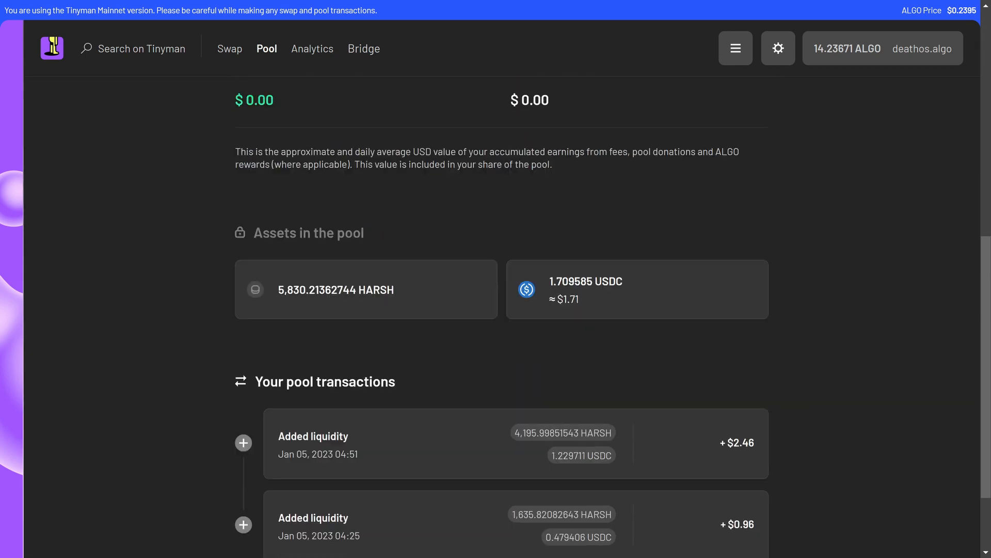
pyautogui.scroll(-1, 495, 309)
pyautogui.scroll(10, 496, 310)
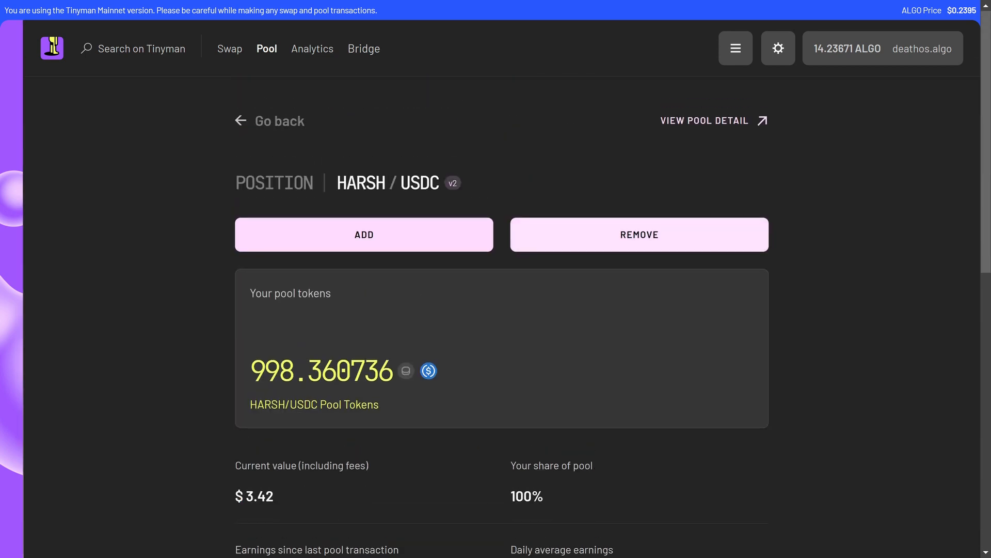
# Open the add-liquidity form for the HARSH/USDC pool and try a proportional addition using 50% of the HARSH balance.
pyautogui.click(333, 245)
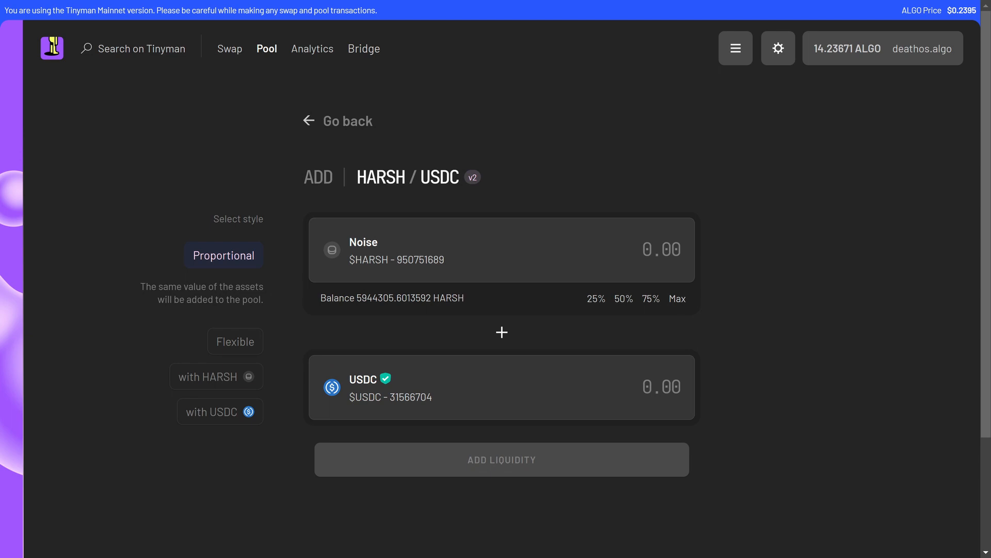
pyautogui.click(623, 299)
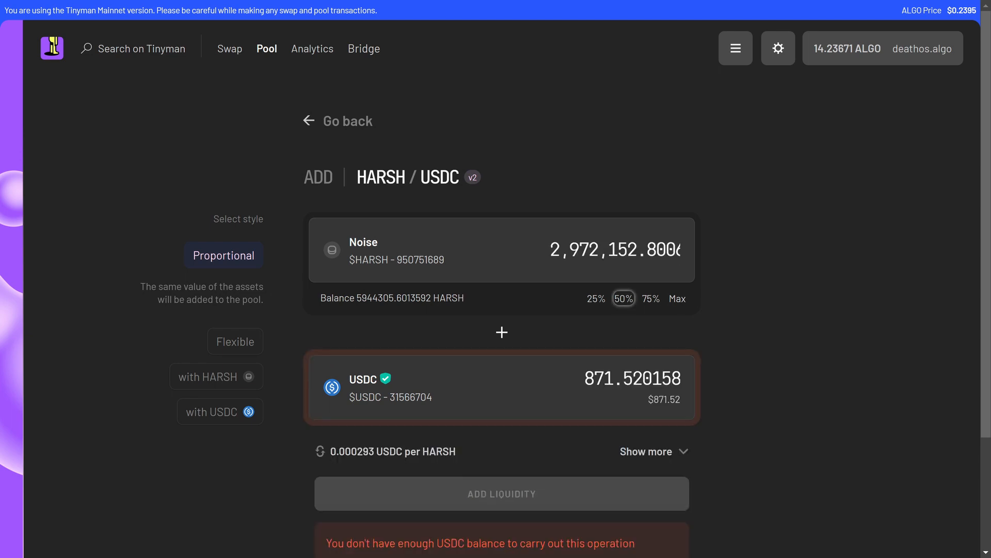
pyautogui.click(216, 376)
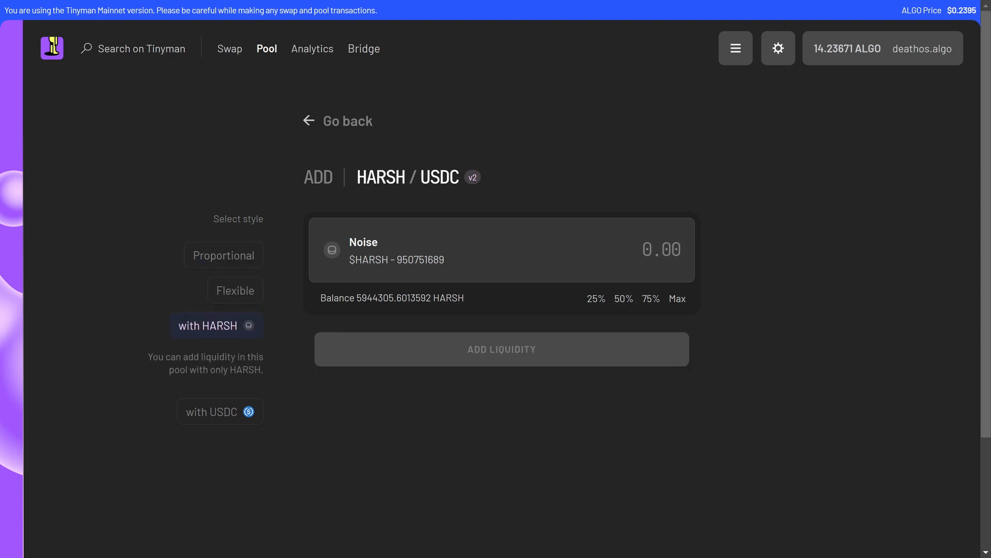
# Try the Flexible liquidity style with 50% and 25% of the HARSH balance.
pyautogui.click(235, 291)
pyautogui.click(624, 298)
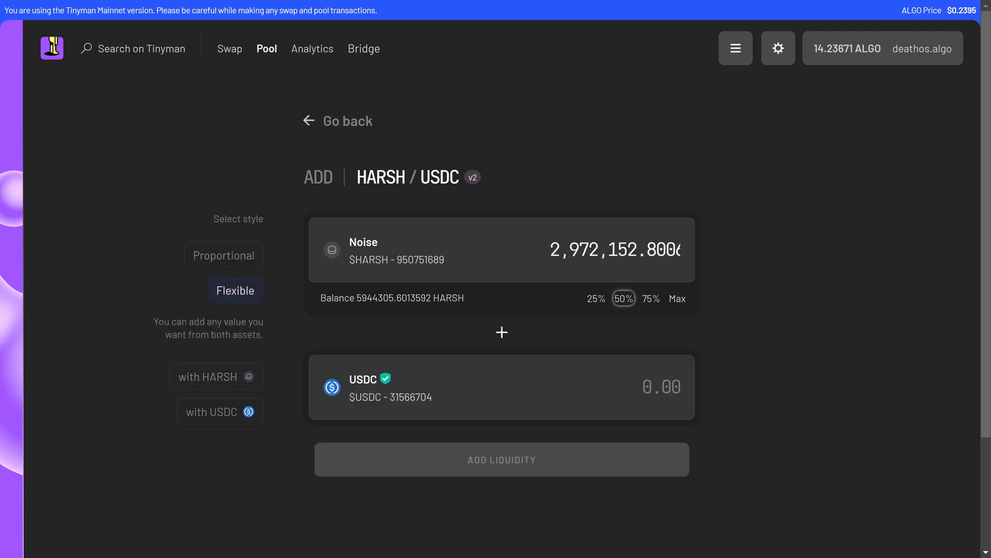
pyautogui.click(662, 386)
pyautogui.click(597, 298)
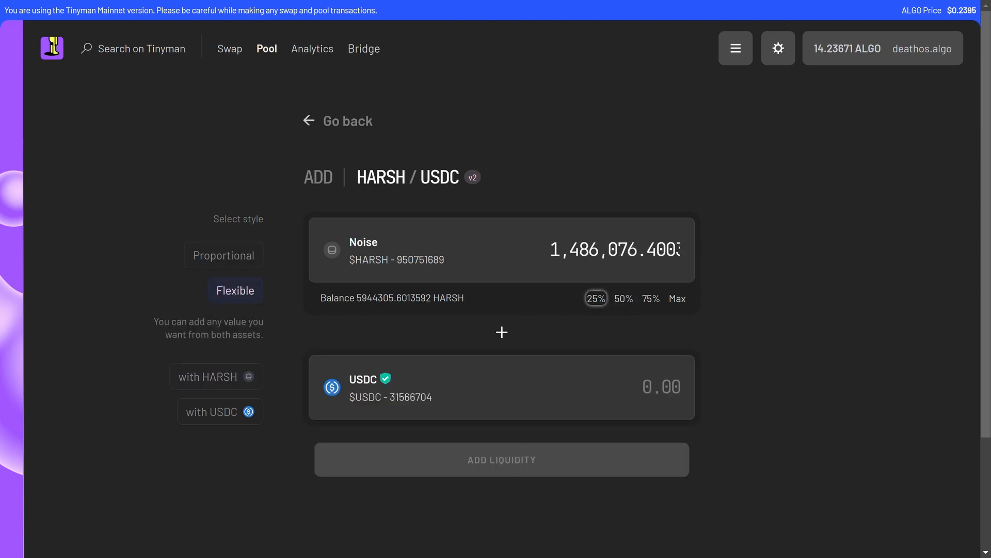
# Try the HARSH-only style with 50% of the balance and the USDC-only style with 5 USDC, and return to the HARSH/USDC pool details.
pyautogui.click(216, 377)
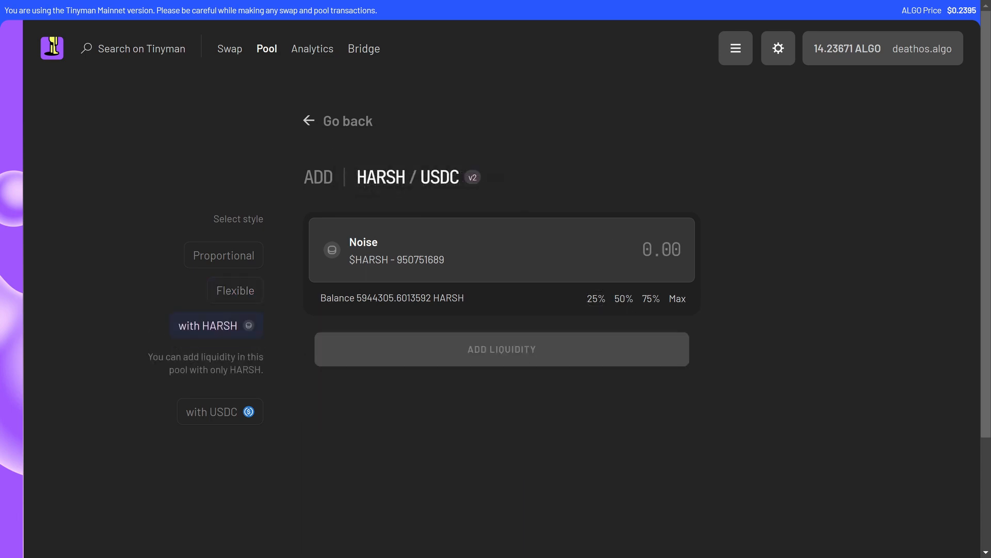
pyautogui.click(624, 299)
pyautogui.click(220, 412)
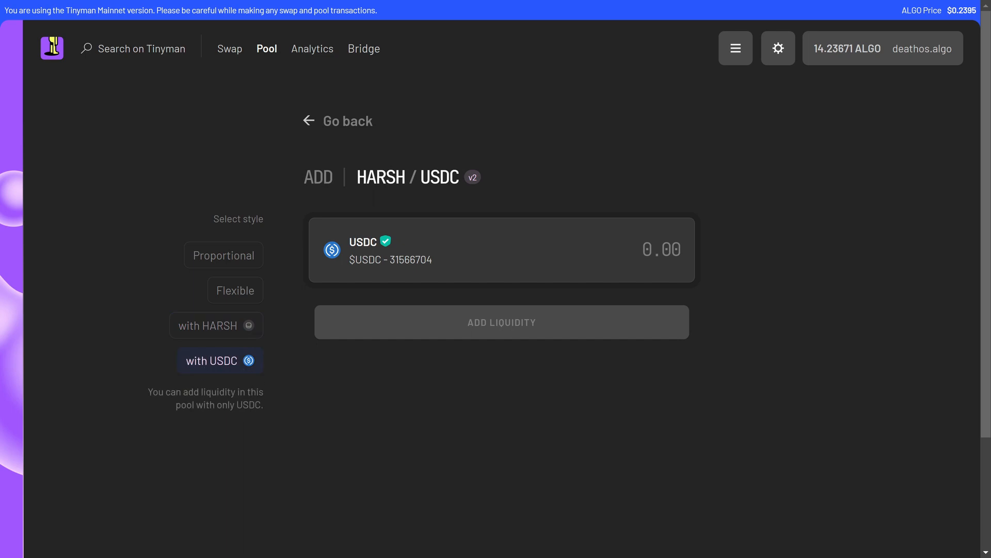
pyautogui.write('5')
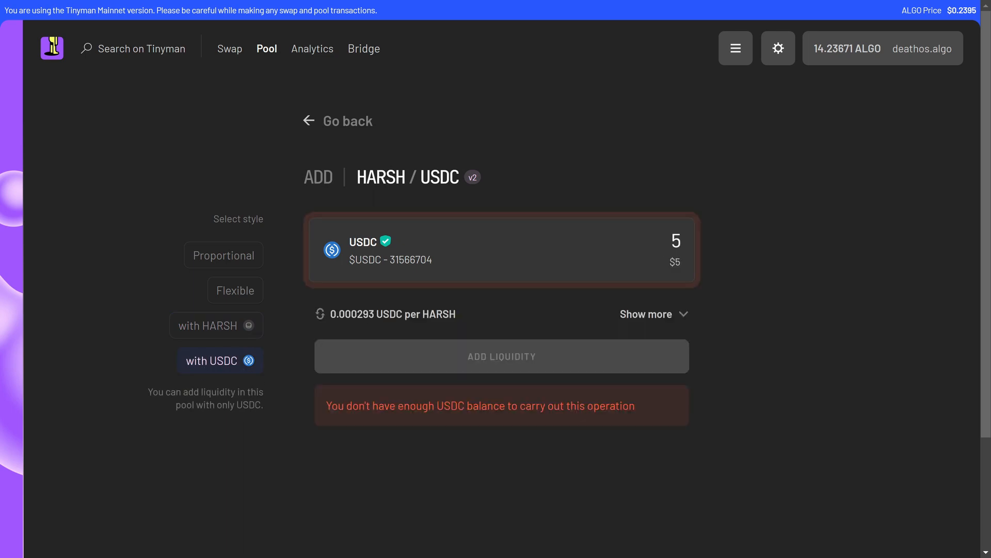
pyautogui.click(341, 120)
pyautogui.moveTo(340, 1)
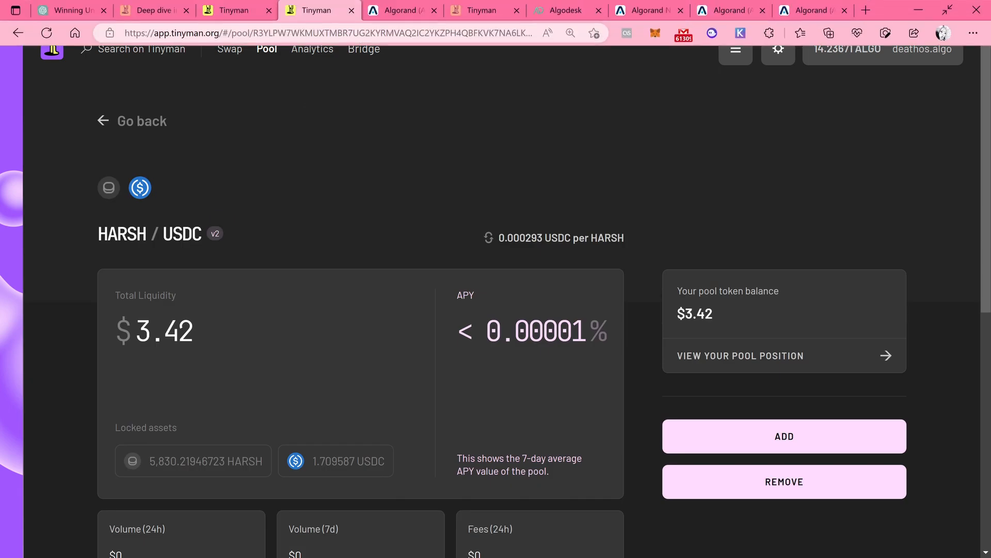
pyautogui.click(341, 33)
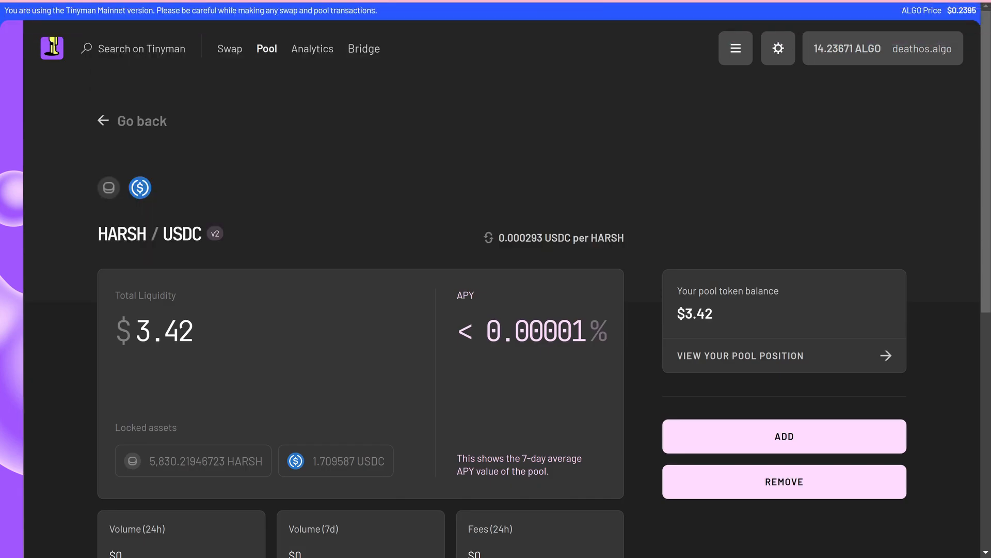
# Set up a swap from Algorand to Noise ($HARSH).
pyautogui.click(230, 49)
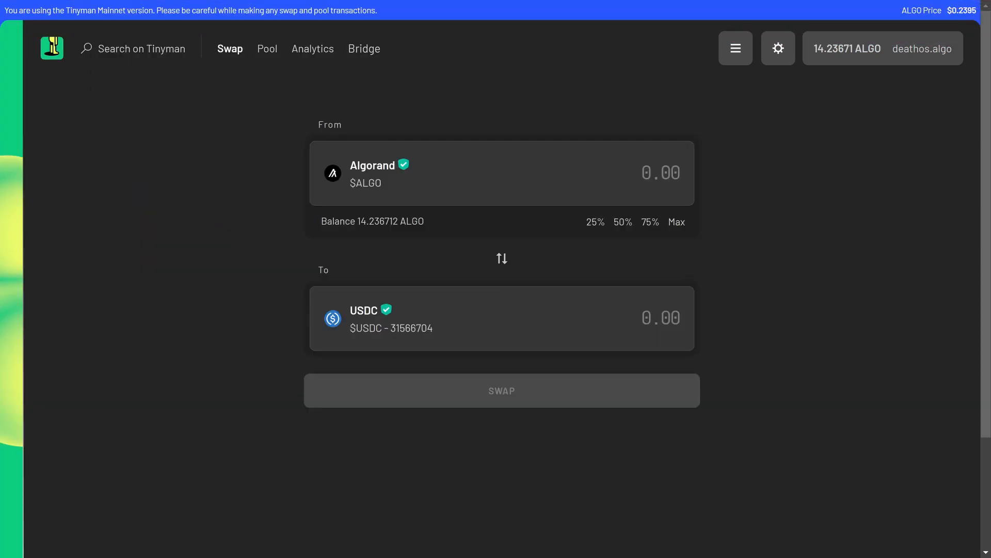
pyautogui.click(392, 318)
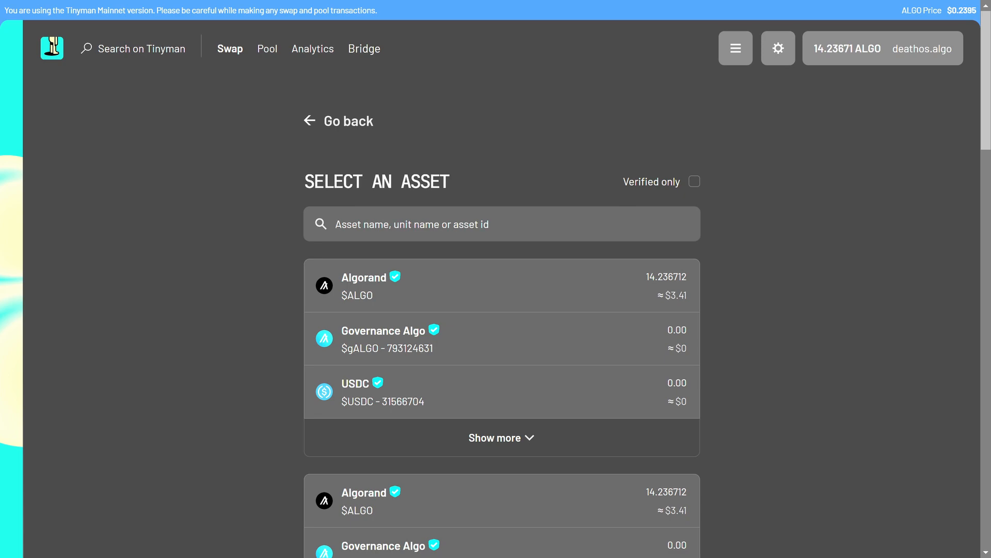
pyautogui.write('noise')
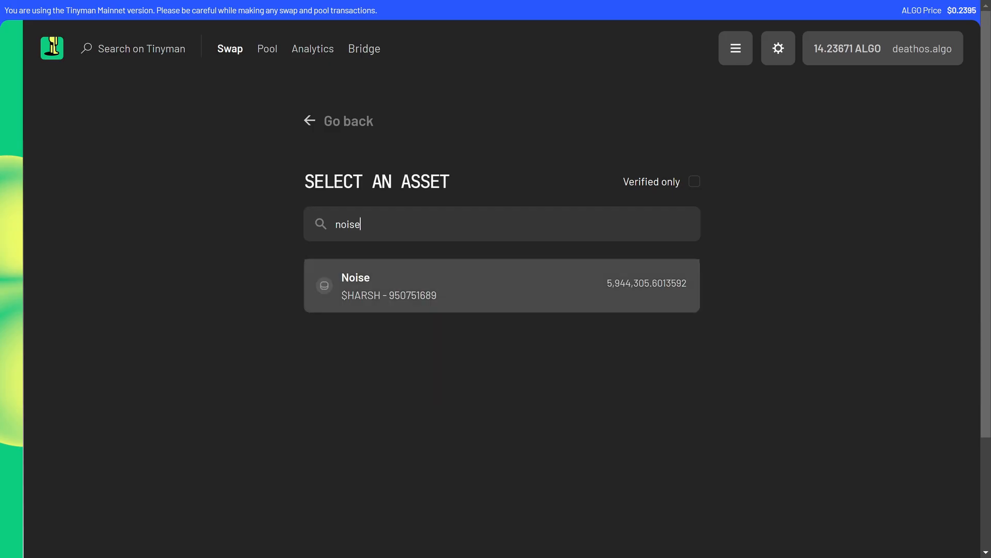
pyautogui.click(502, 286)
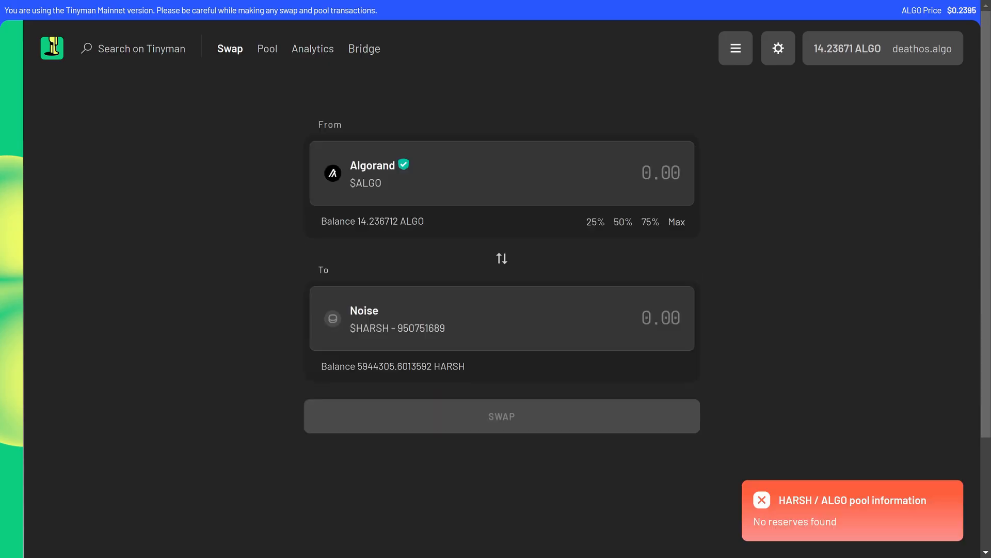
# Open the asset selection for the swap's source asset.
pyautogui.click(409, 173)
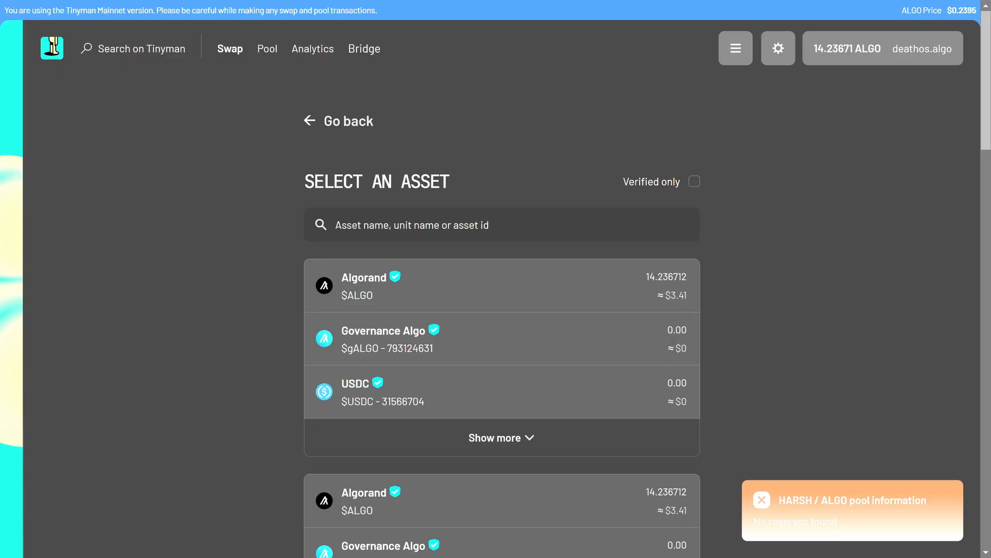